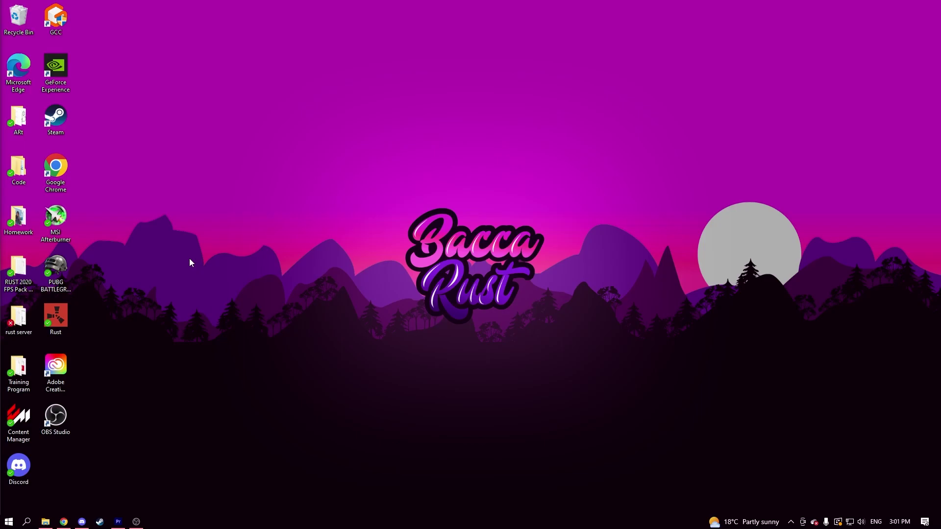
Step: Create a Windows system restore point described as "rust optimization"
key(super)
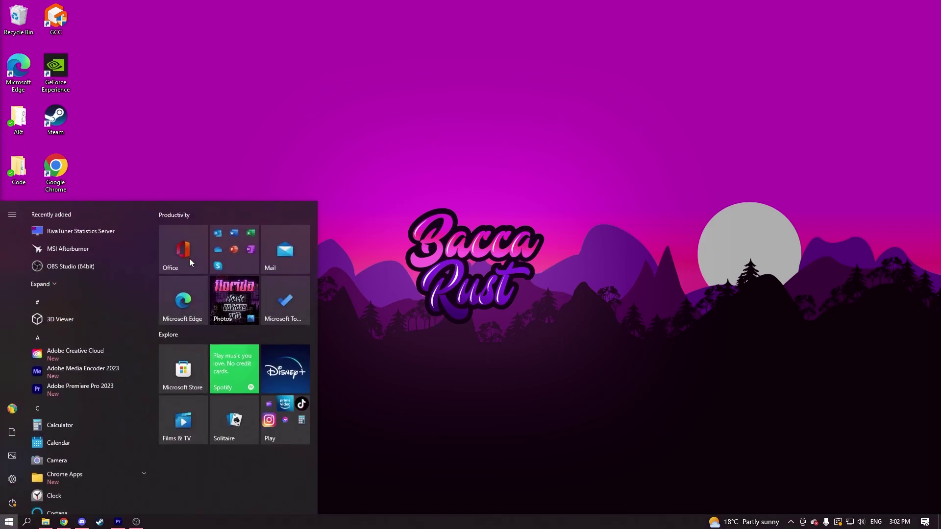
text(res)
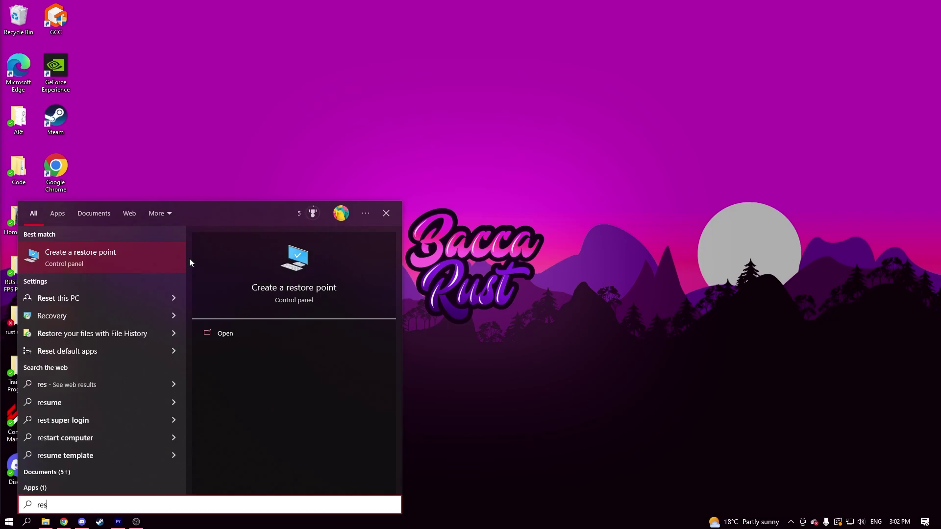
key(Return)
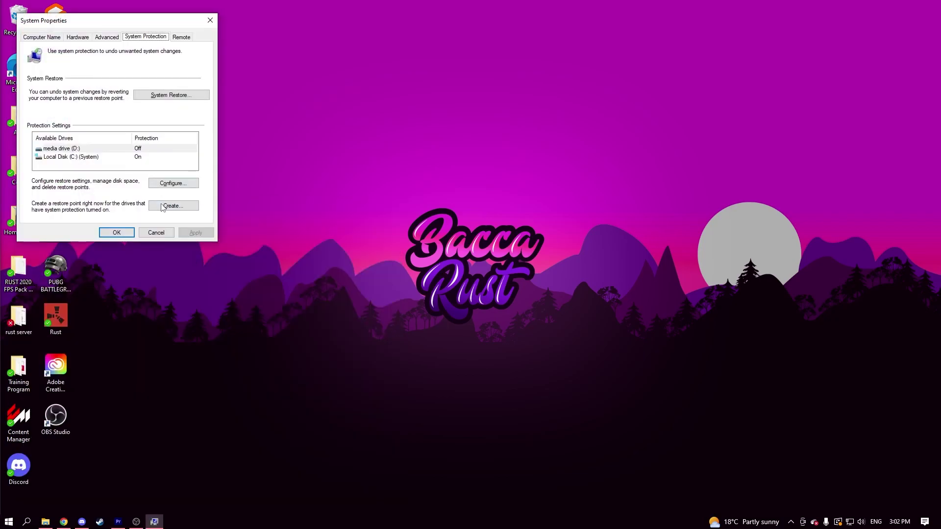
click(159, 206)
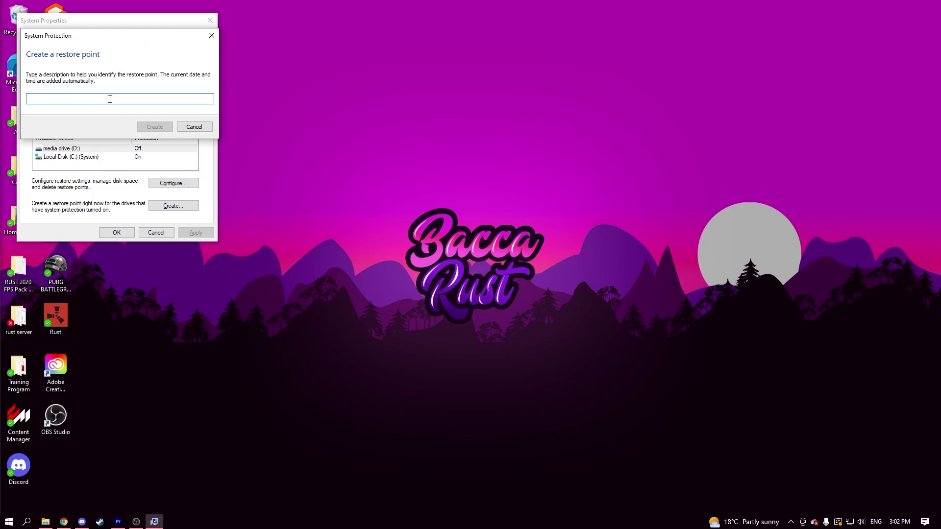
text(rust opt)
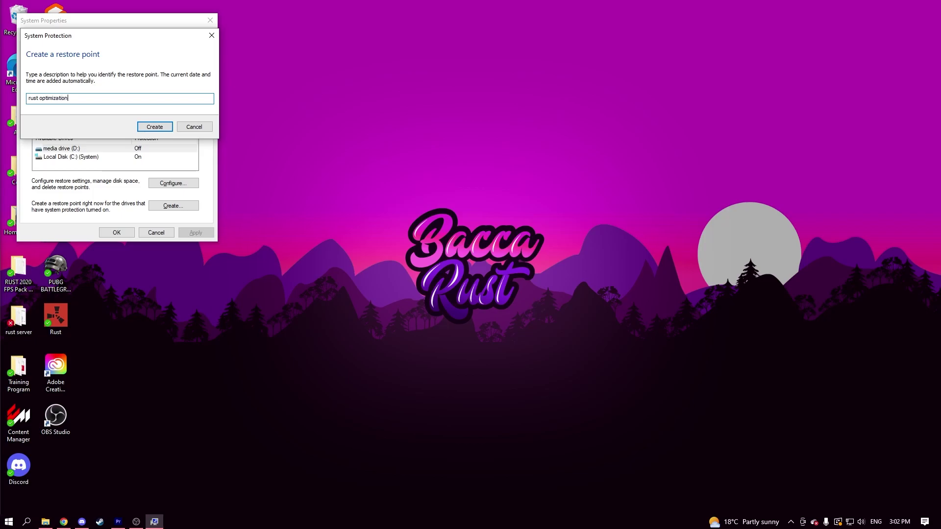
text(imization)
key(Return)
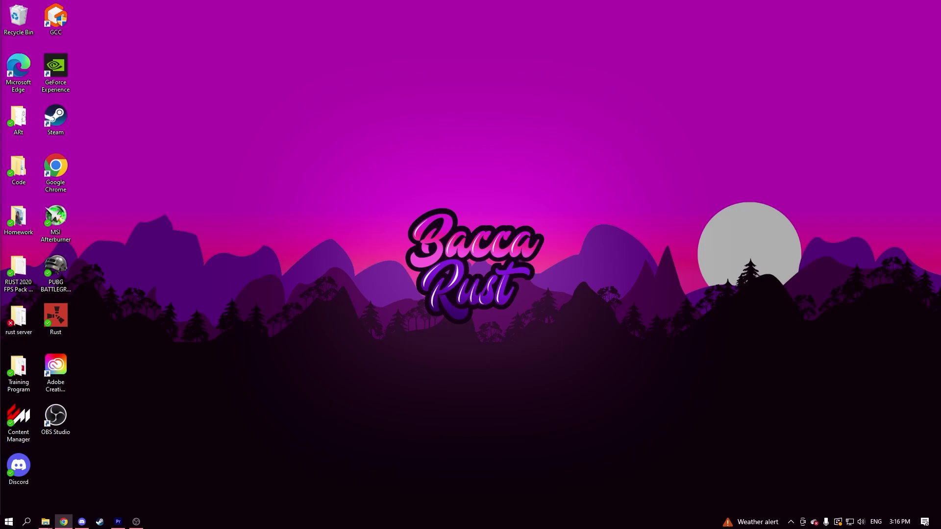
Step: Turn on Hardware-accelerated GPU scheduling in the Windows Graphics settings and close the settings window
key(super)
text(graphics)
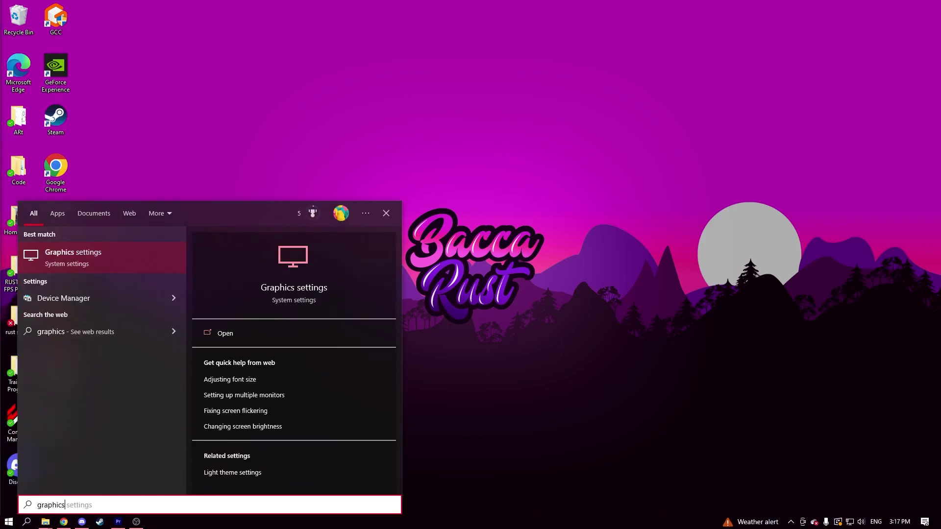
key(Return)
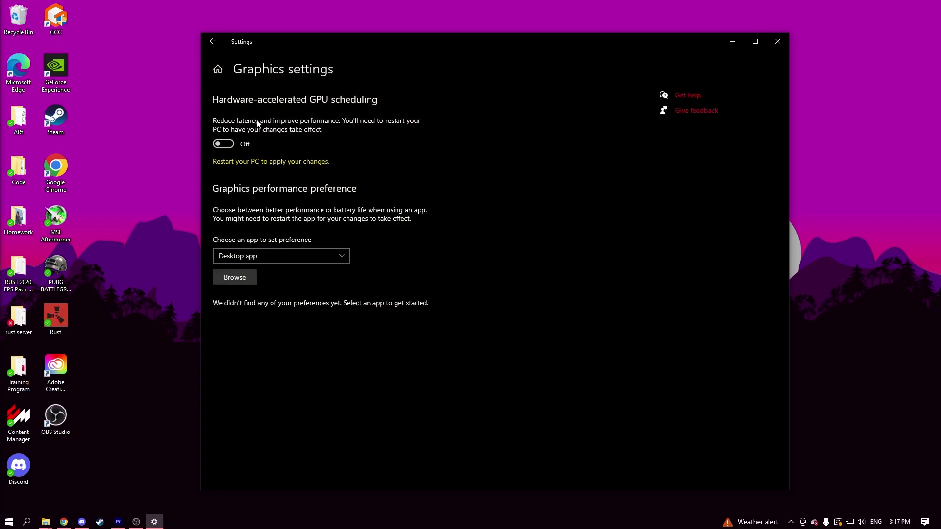
click(226, 146)
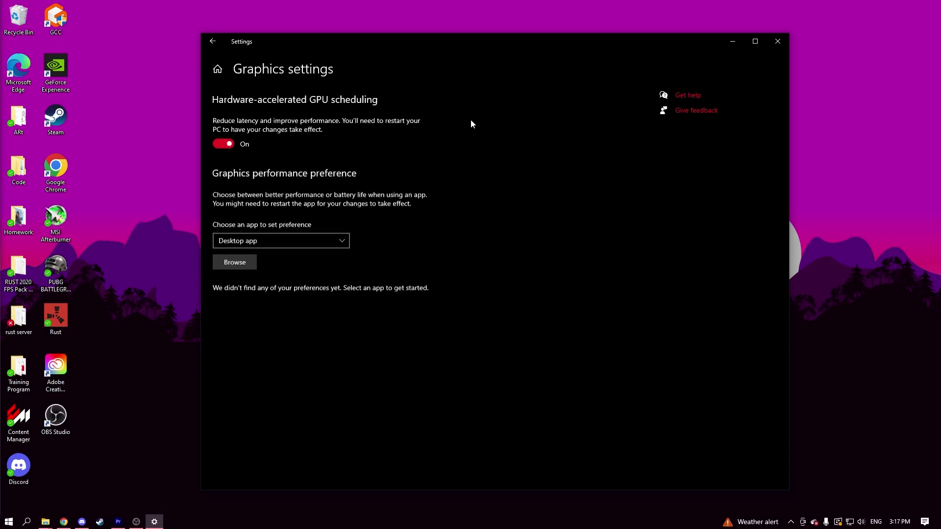
click(774, 43)
Step: Switch the Windows power plan to High performance and close Power Options
key(super)
text(power)
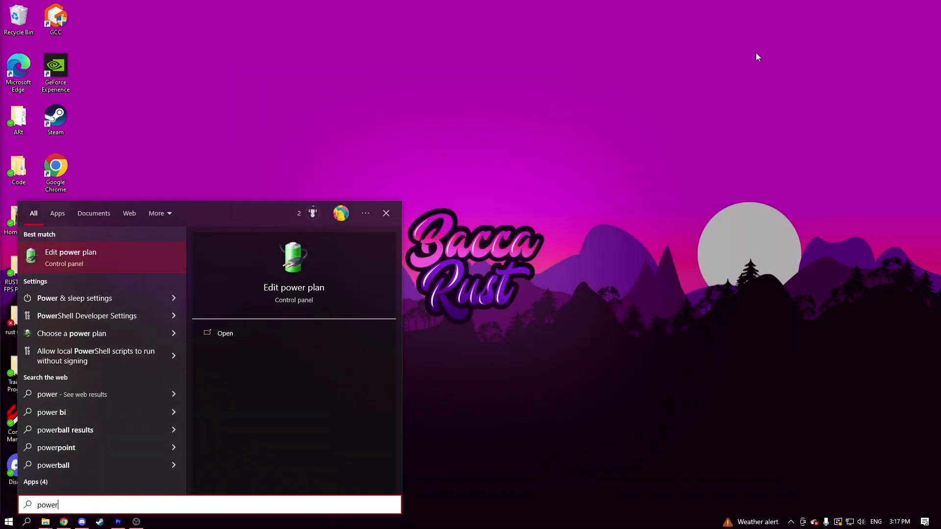
key(Return)
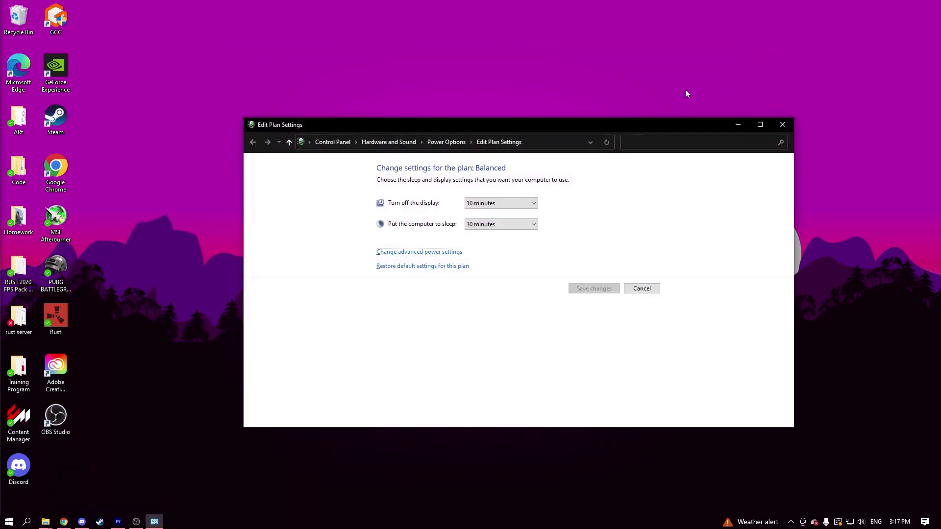
click(444, 142)
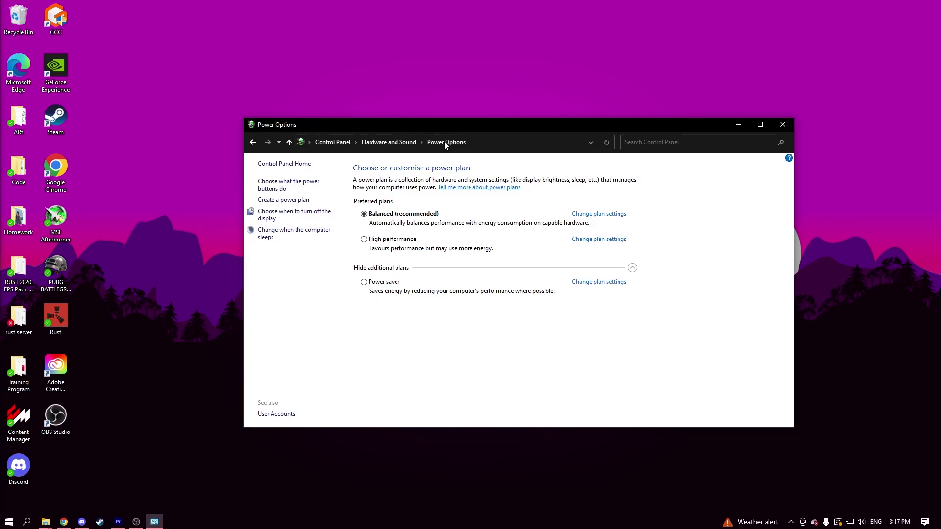
click(398, 241)
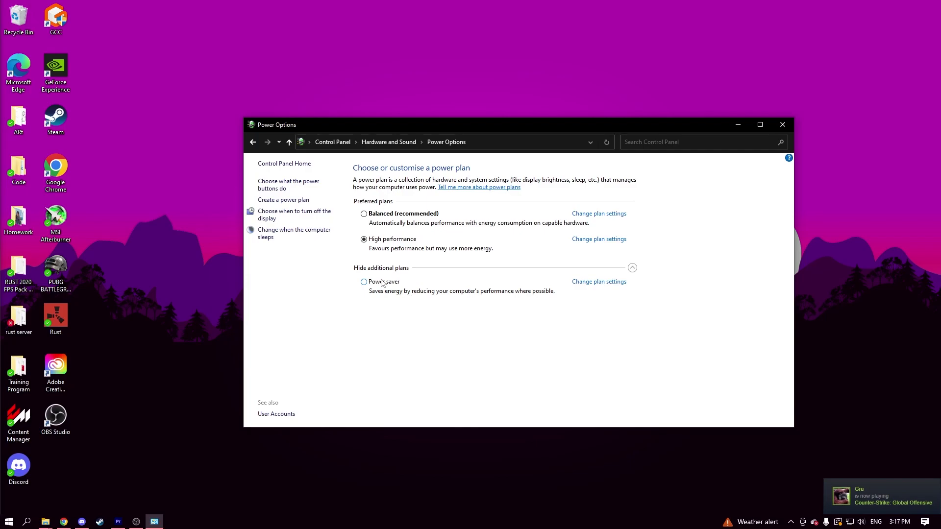
click(783, 124)
Step: Turn on Windows Game Mode and close the settings window
key(super)
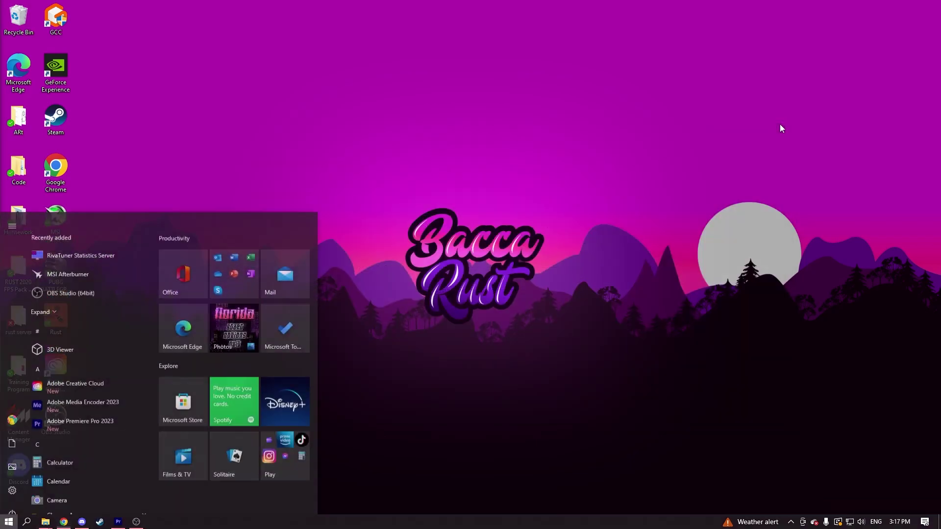
text(game mode)
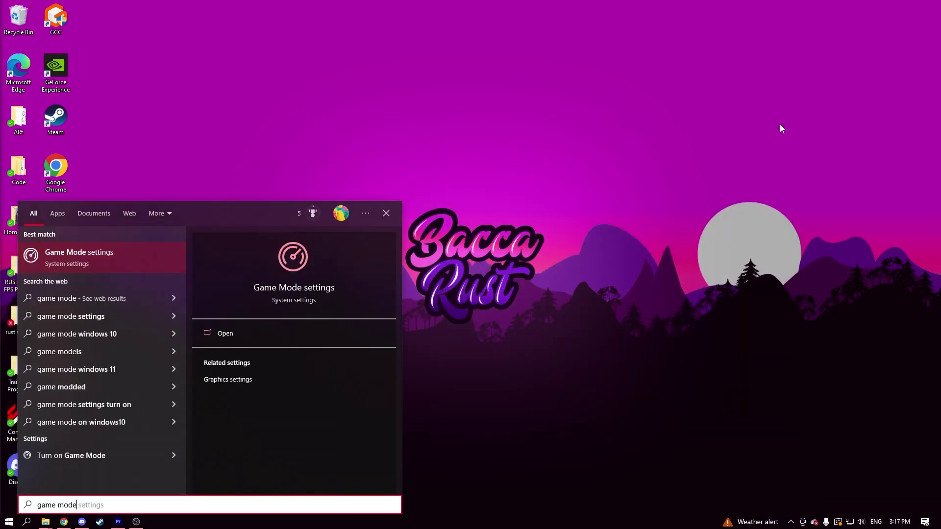
key(Return)
click(381, 129)
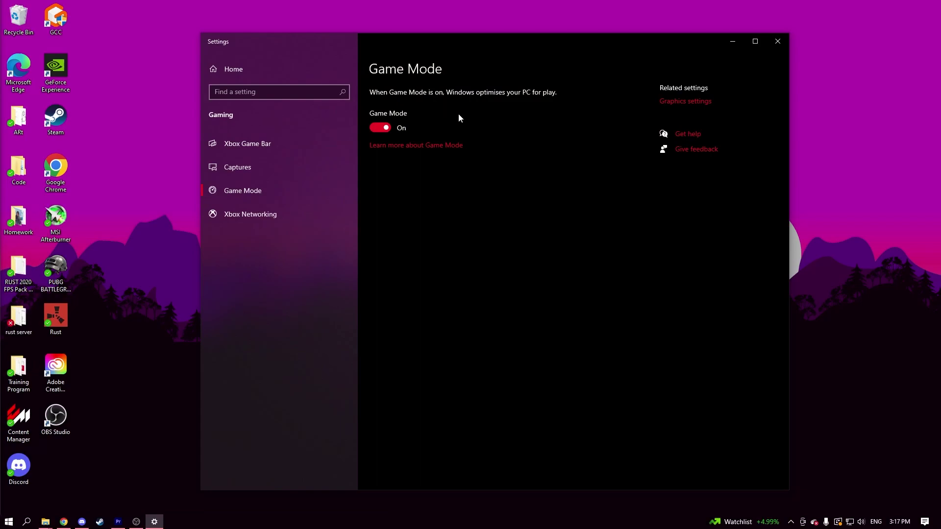
click(777, 41)
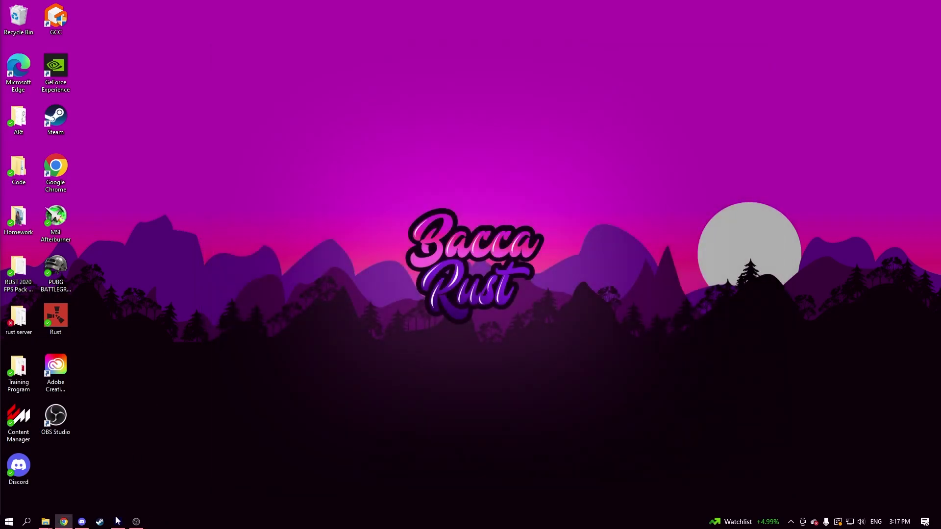
Step: Switch to Steam and open Rust's installation folder from the game's local files properties
click(99, 522)
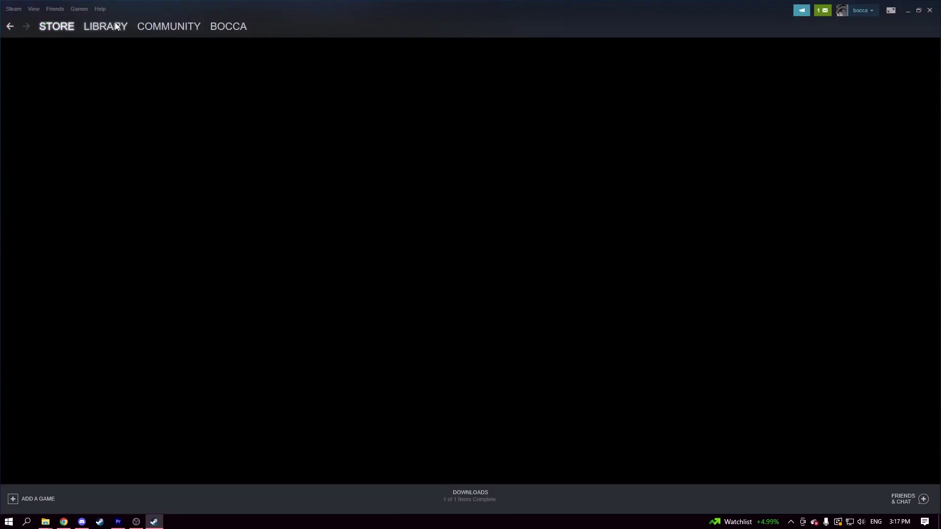
click(116, 26)
right_click(75, 120)
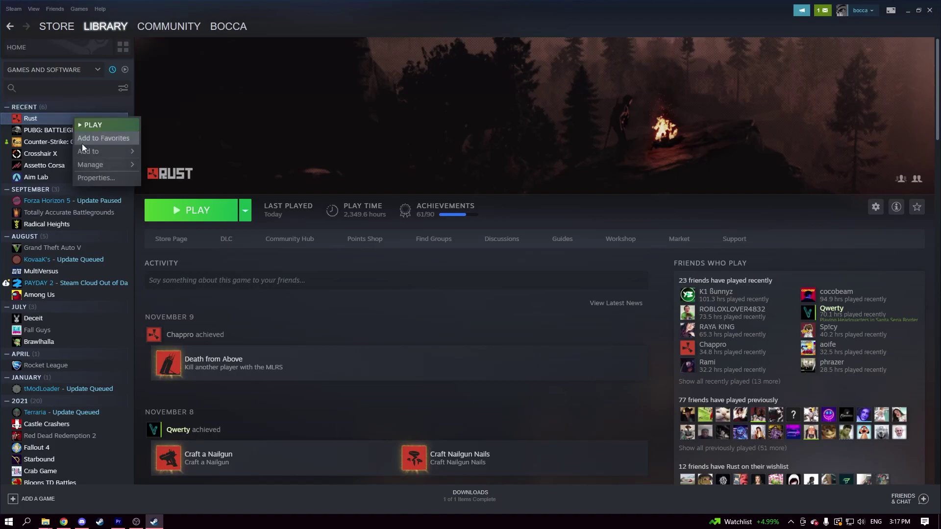
click(89, 178)
click(351, 217)
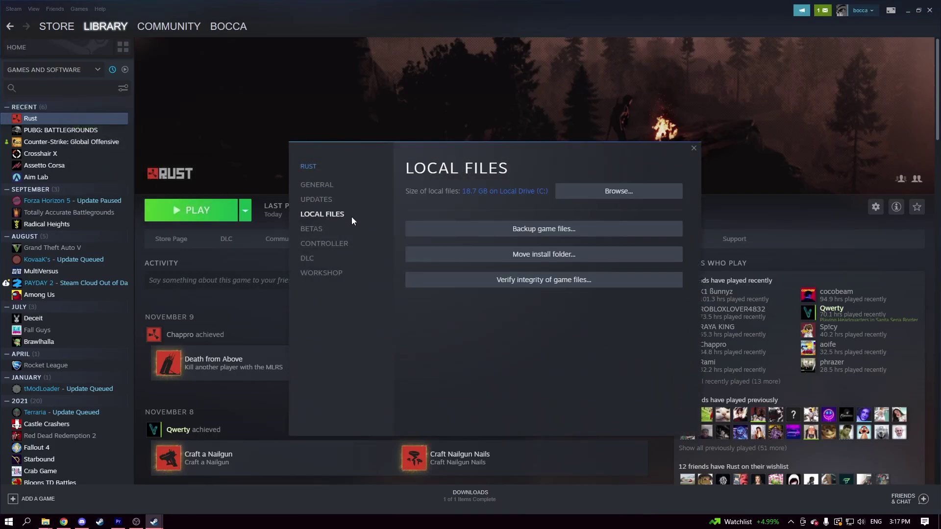
click(610, 192)
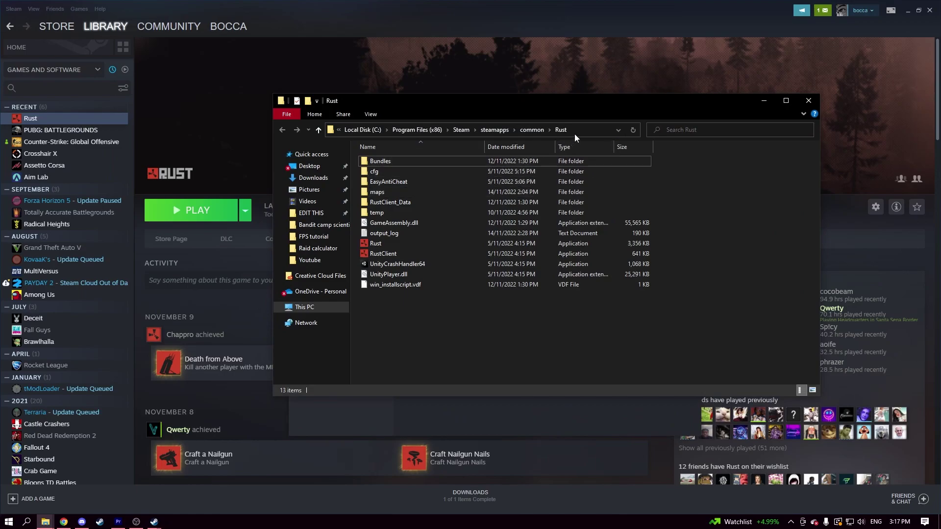
Step: Copy the full path of the Rust installation folder, and close the folder, Steam and the game's properties
click(577, 129)
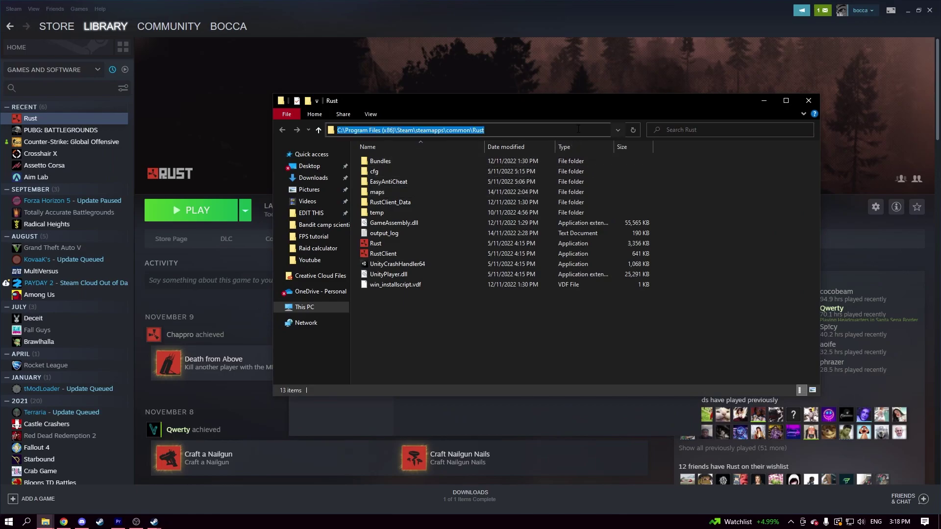
right_click(462, 129)
click(483, 160)
click(808, 100)
click(930, 10)
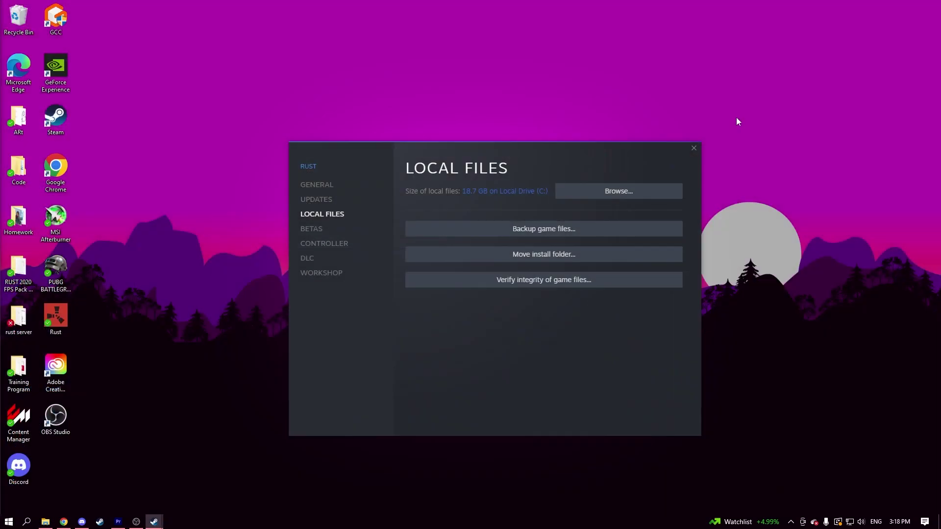
click(694, 148)
Step: Add RustClient from C:\Program Files (x86)\Steam\steamapps\common\Rust as a desktop app under Graphics performance preference in the Windows Graphics settings
key(super)
text(graphics)
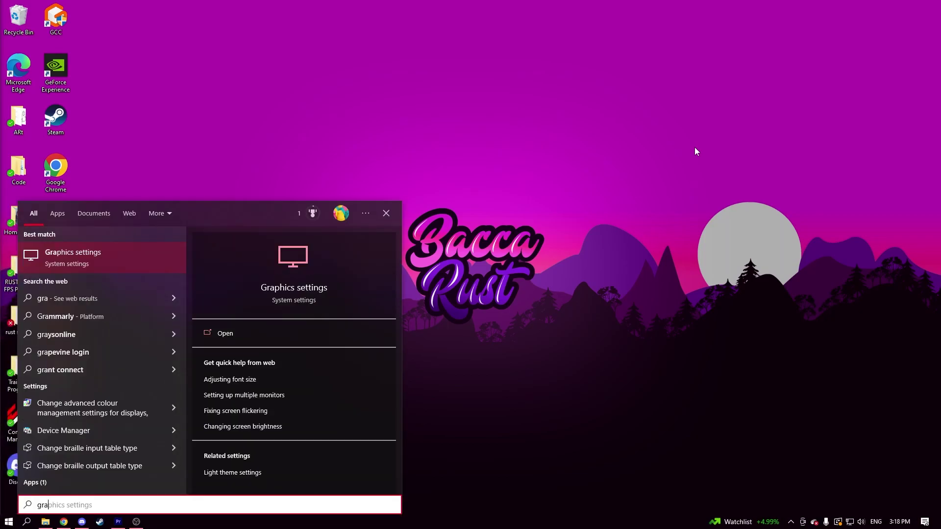
key(Return)
click(235, 262)
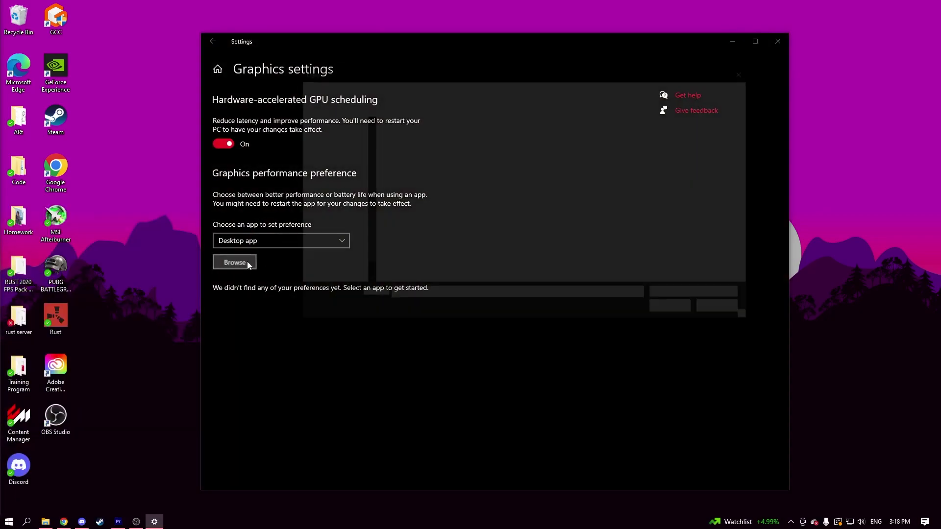
click(554, 84)
key(Escape)
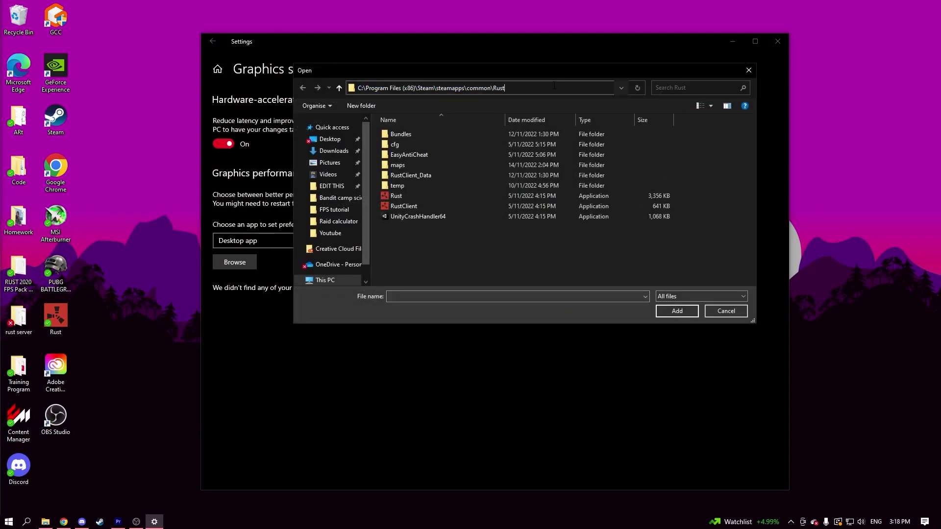
click(432, 206)
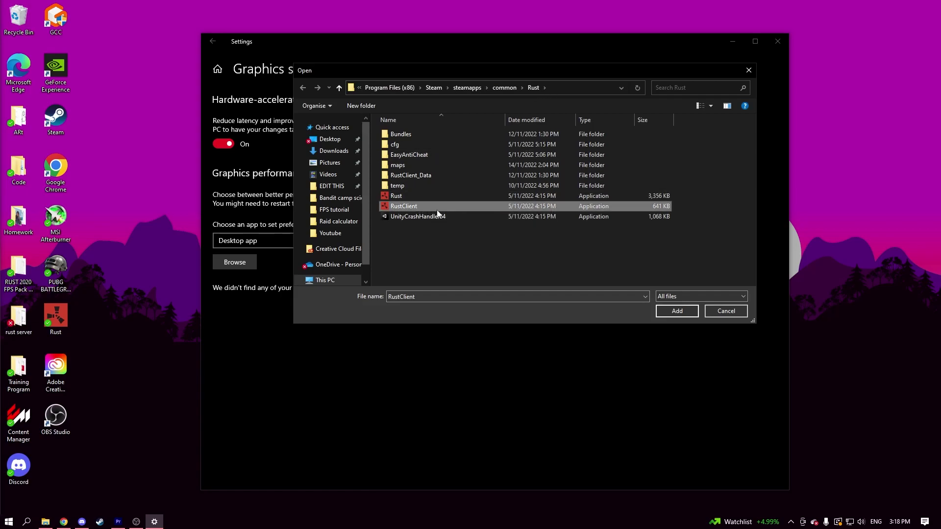
click(676, 311)
Step: Set RustClient's graphics preference to High performance, save it and close the settings window
click(321, 312)
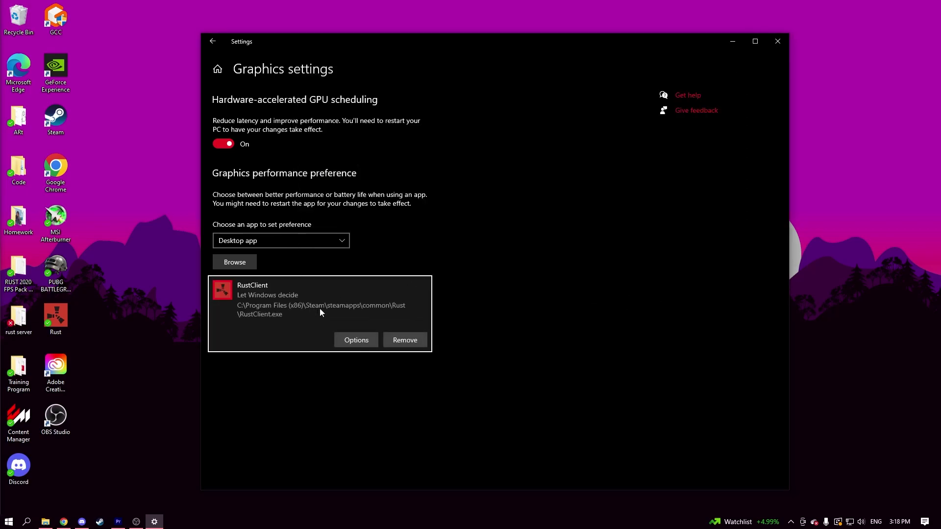
click(346, 342)
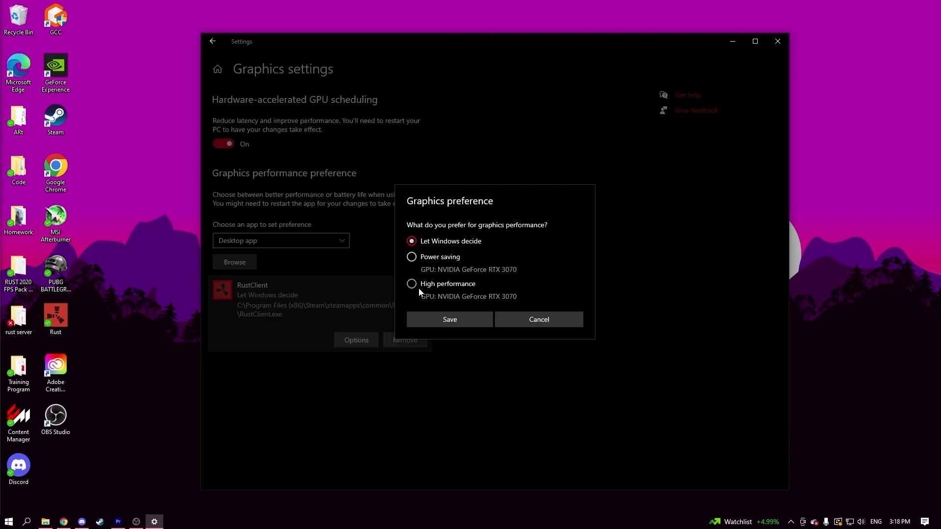
click(419, 287)
click(437, 319)
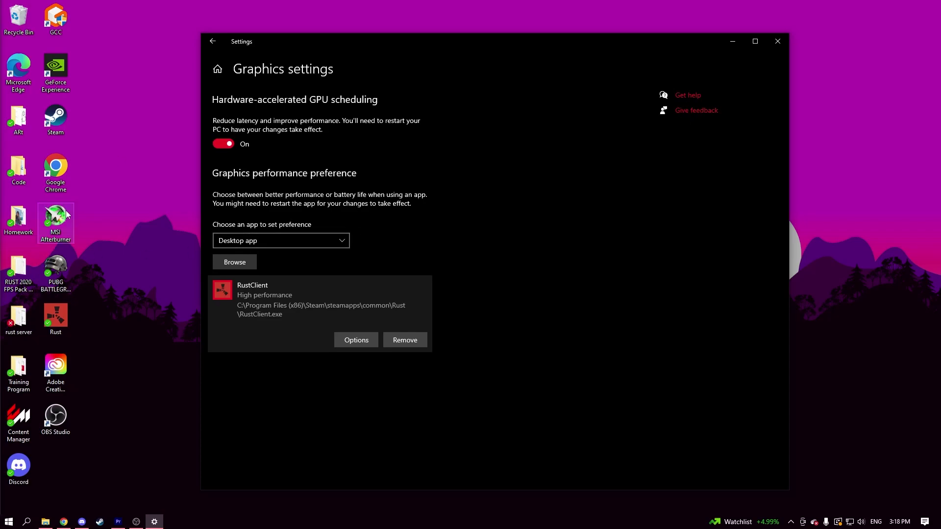
click(777, 41)
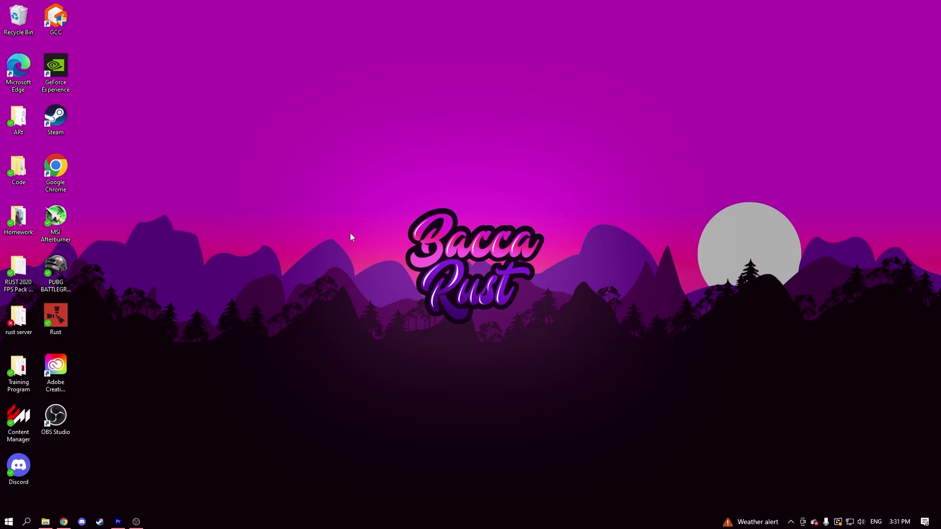
Step: Open NVIDIA Control Panel and show the Adjust image settings with preview page
right_click(350, 234)
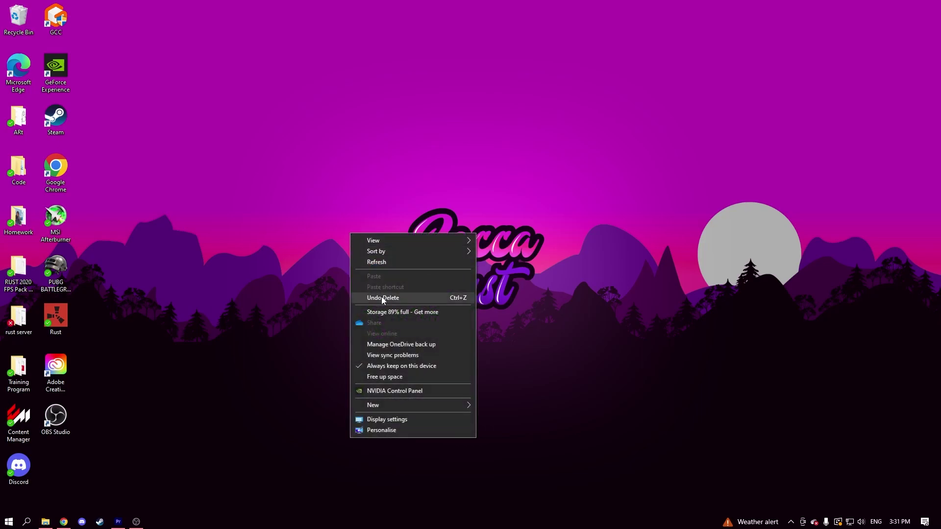
click(389, 393)
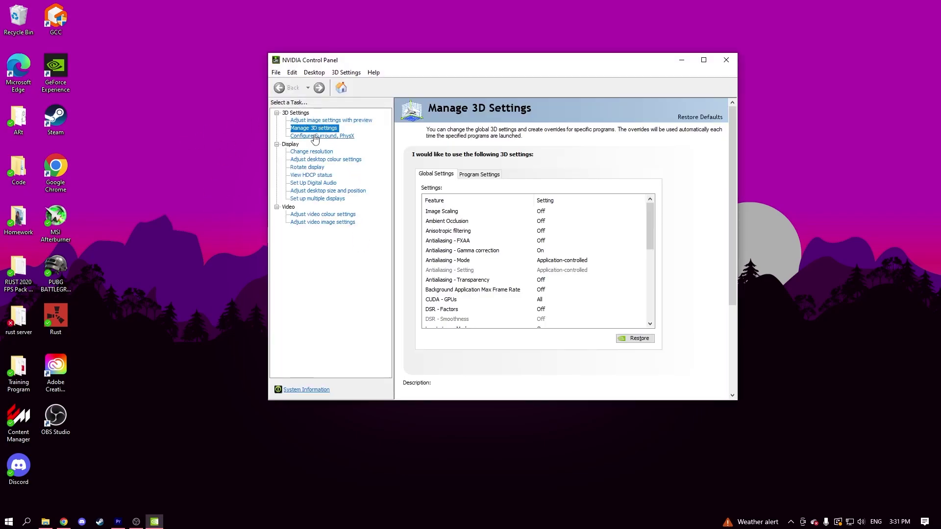
click(348, 121)
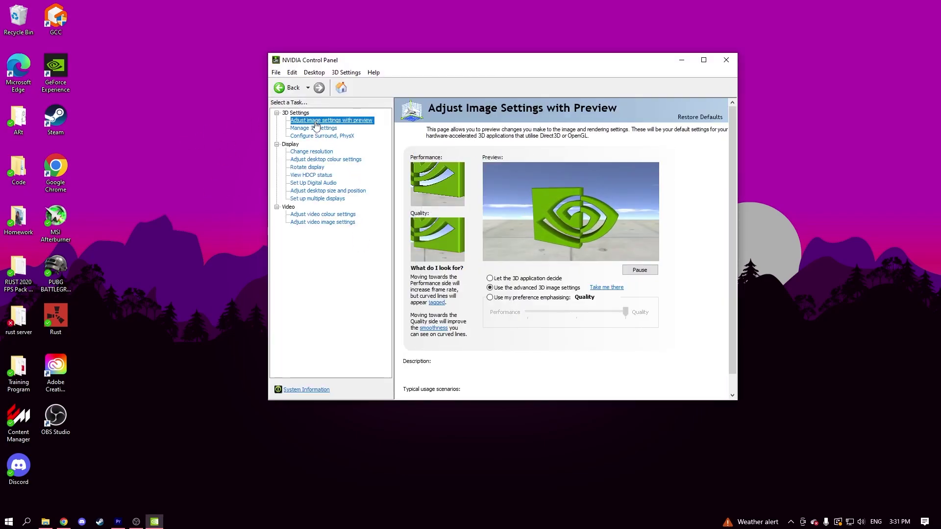
mouse_move(520, 292)
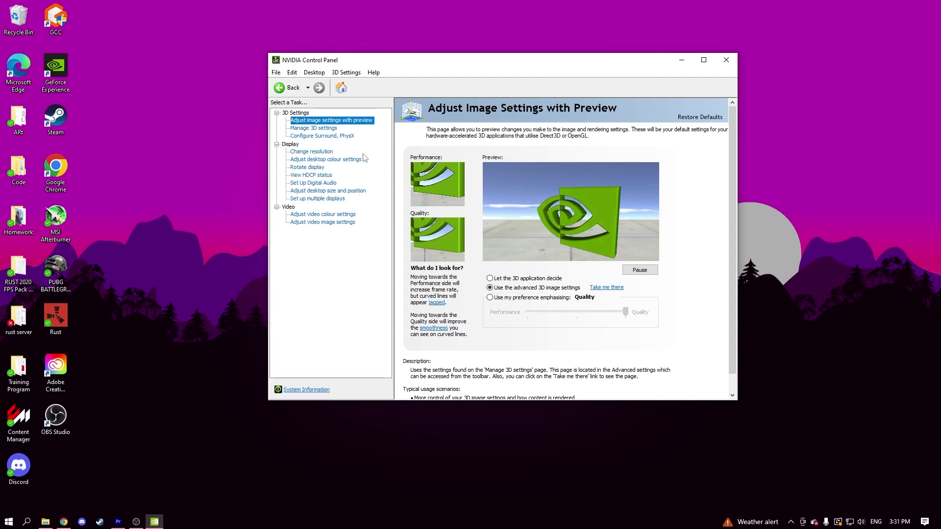
Step: In the global Manage 3D settings, keep Anisotropic filtering at Off and Antialiasing - Mode at Application-controlled
click(607, 288)
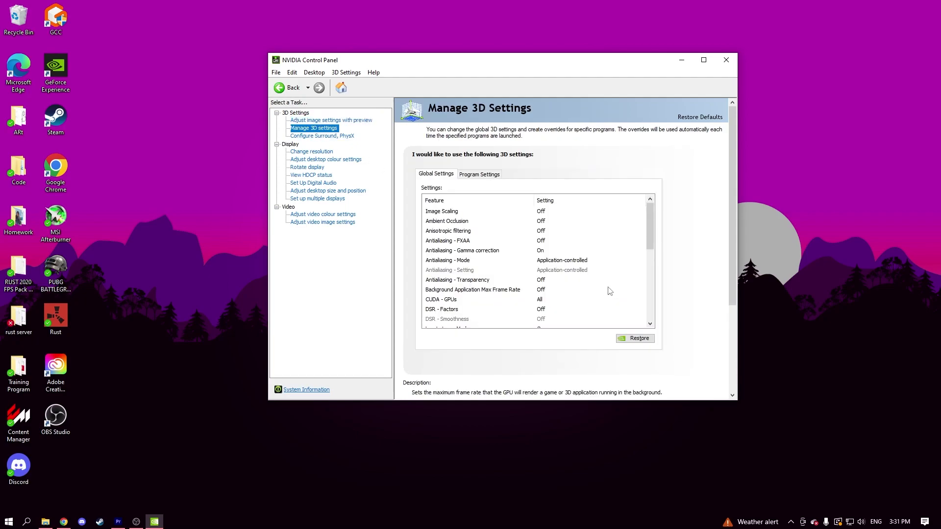
click(542, 235)
click(543, 235)
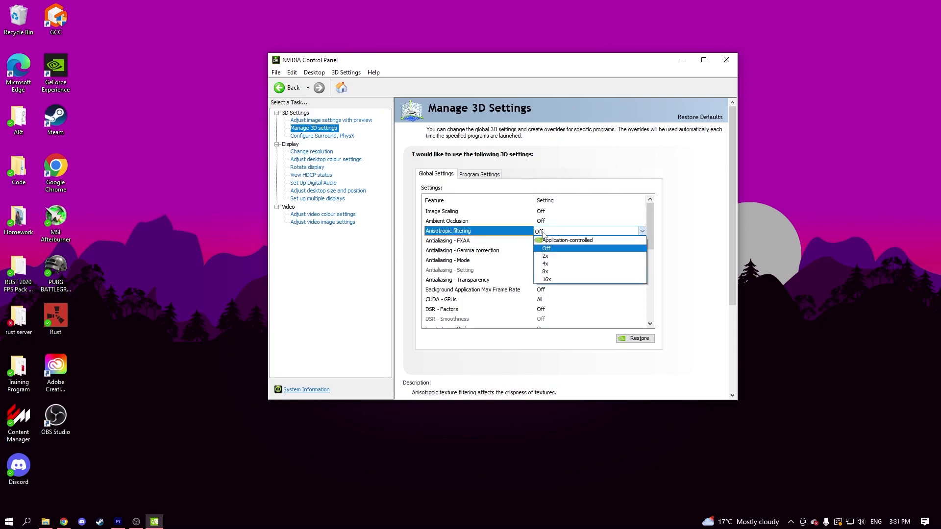
click(551, 235)
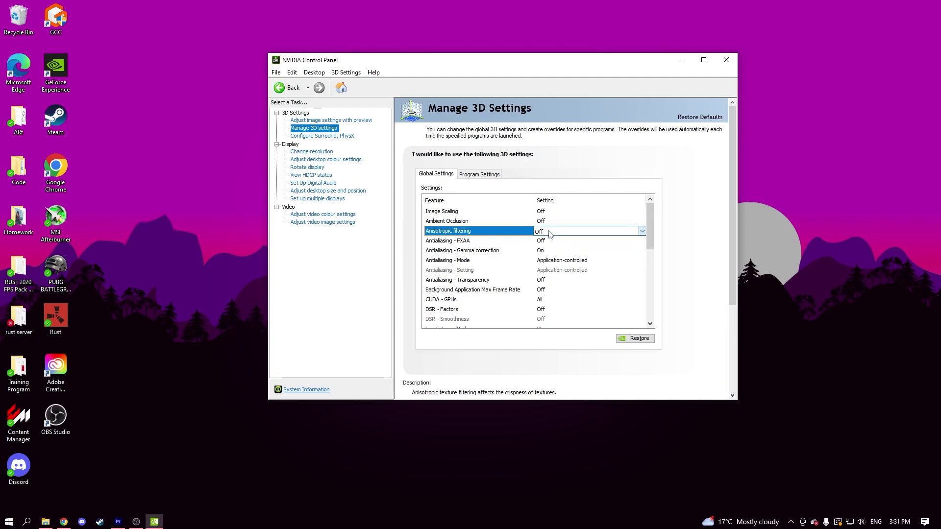
click(549, 263)
click(550, 262)
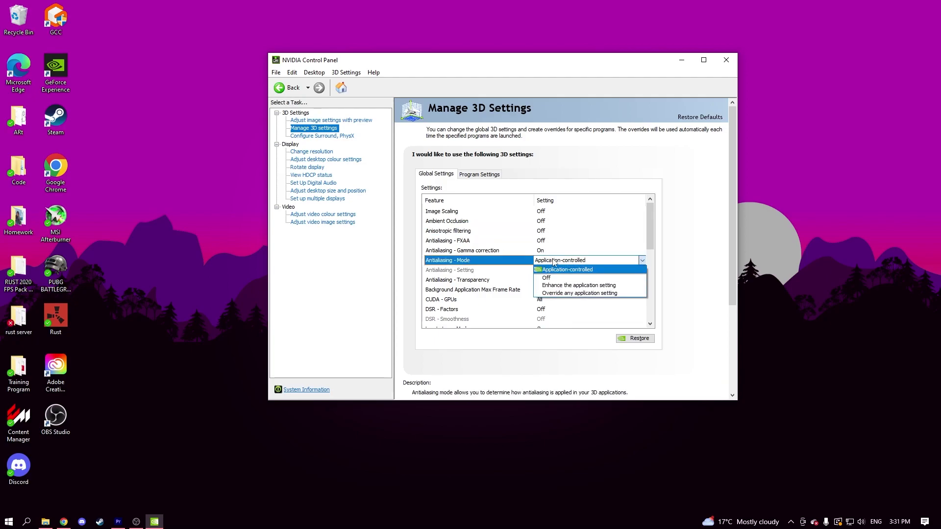
click(555, 263)
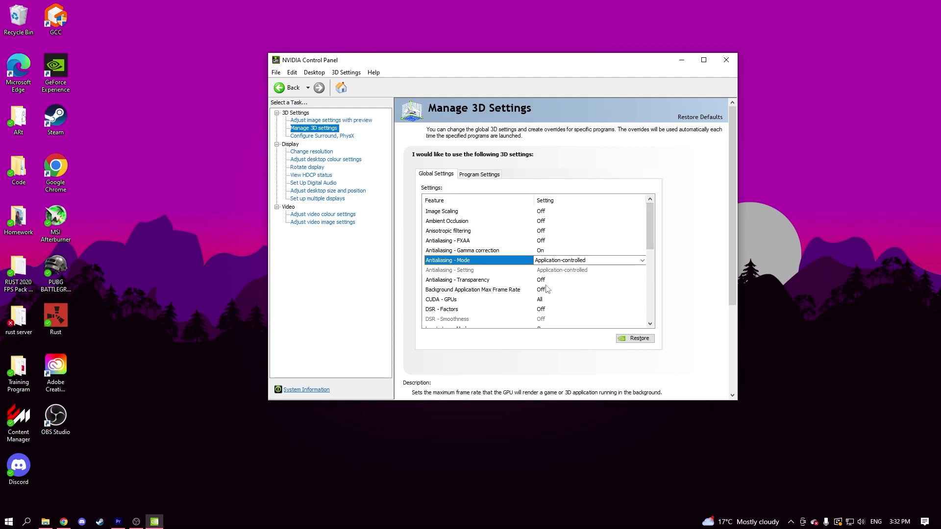
Step: Confirm the NVIDIA GeForce RTX 3070 as the enabled GPU for the CUDA - GPUs setting
scroll(546, 282, down, 1)
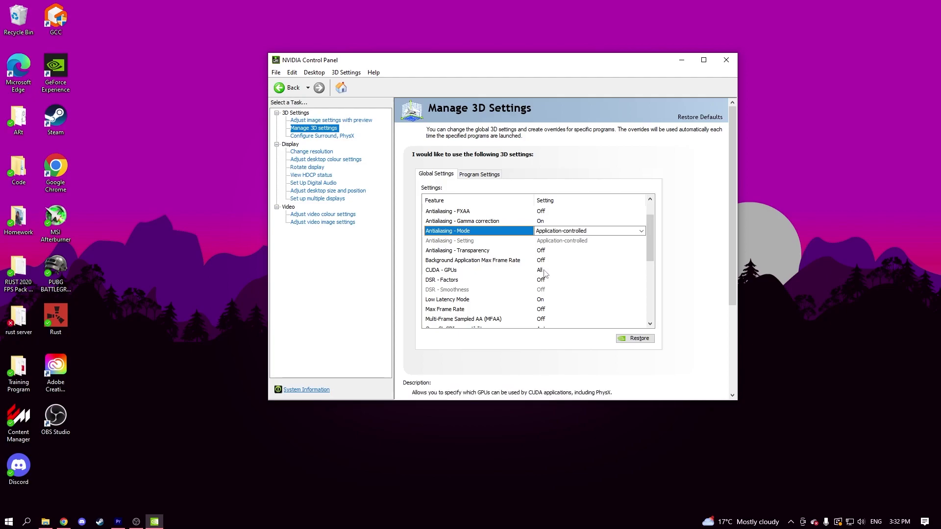
click(545, 271)
click(545, 271)
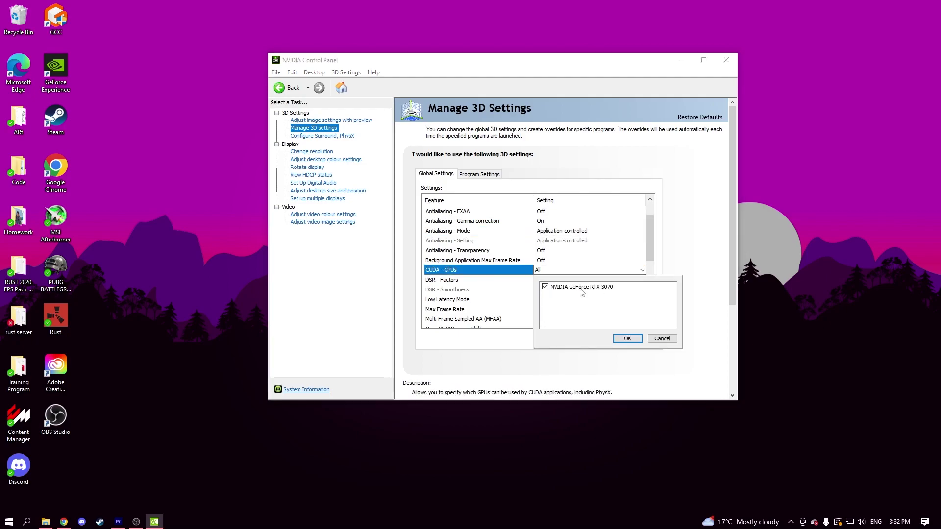
click(624, 339)
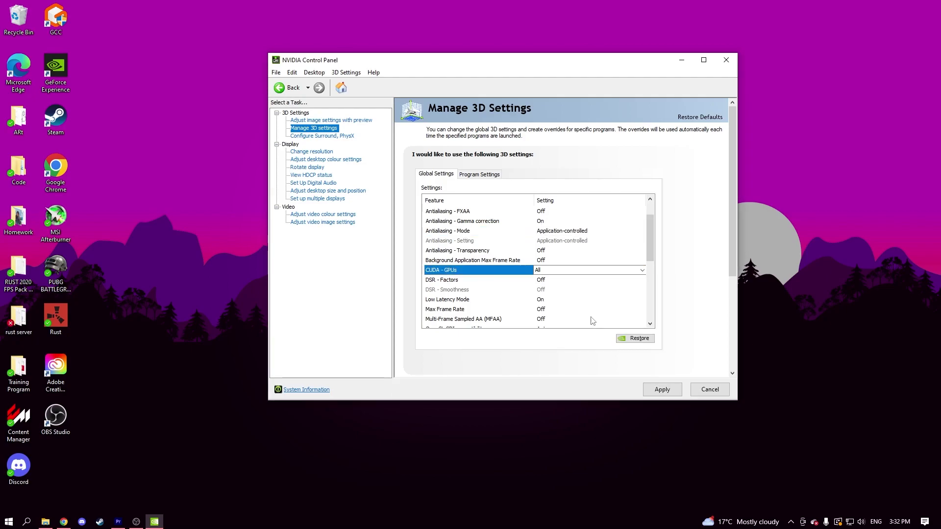
Step: Keep Low Latency Mode at On and Max Frame Rate at Off
click(544, 301)
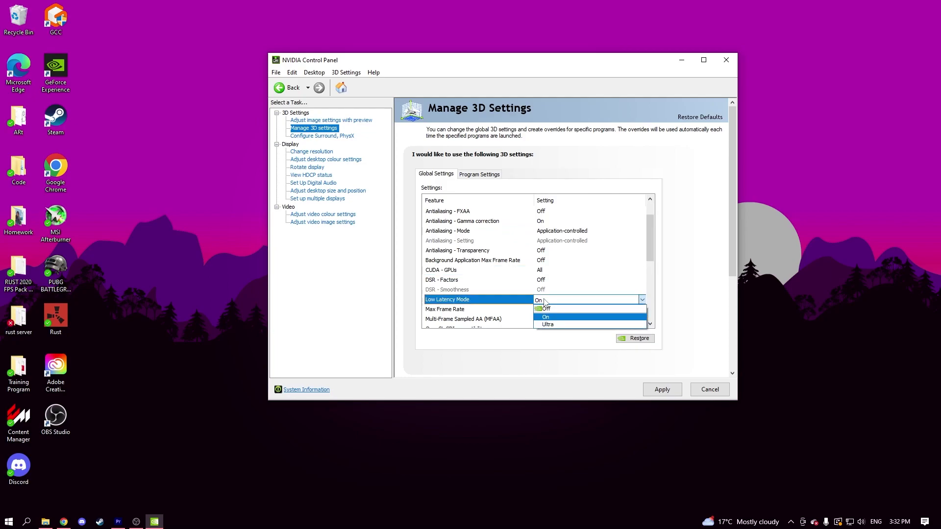
click(551, 301)
drag(652, 243, 650, 265)
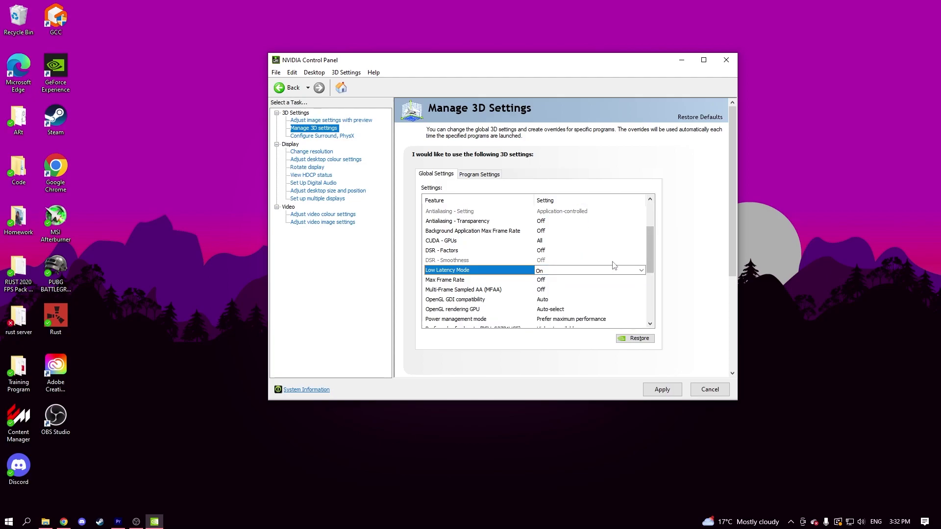
click(551, 283)
click(550, 283)
click(548, 283)
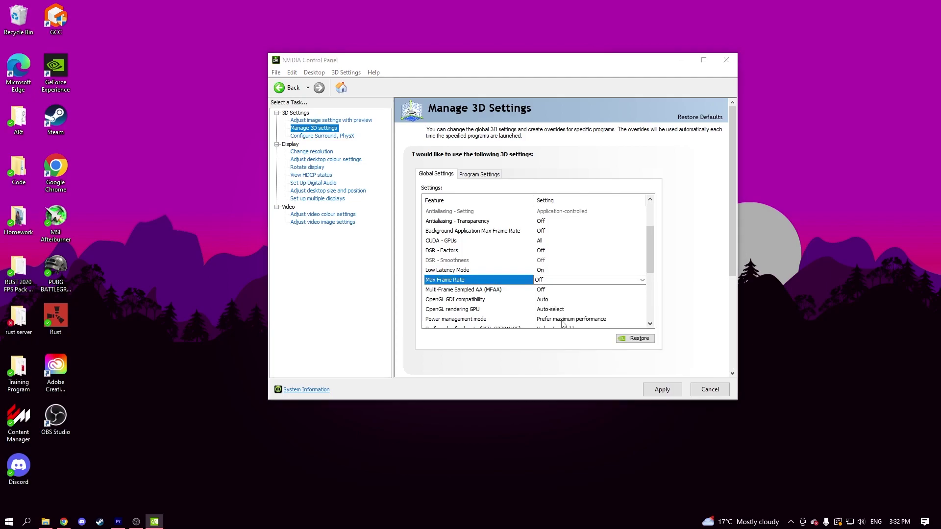
Step: Set Power management mode to Prefer maximum performance and keep the preferred refresh rate at Highest available
scroll(563, 321, down, 1)
click(569, 290)
click(569, 290)
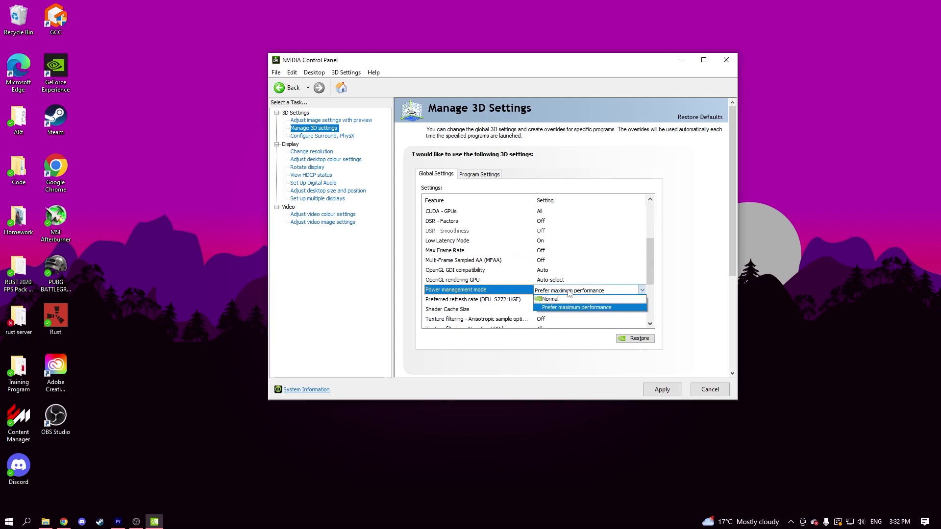
click(561, 306)
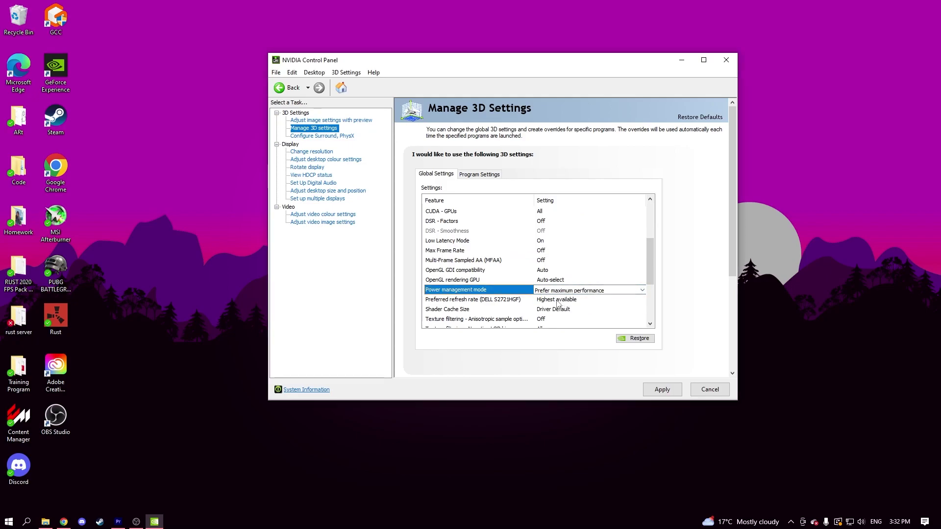
click(552, 301)
click(551, 300)
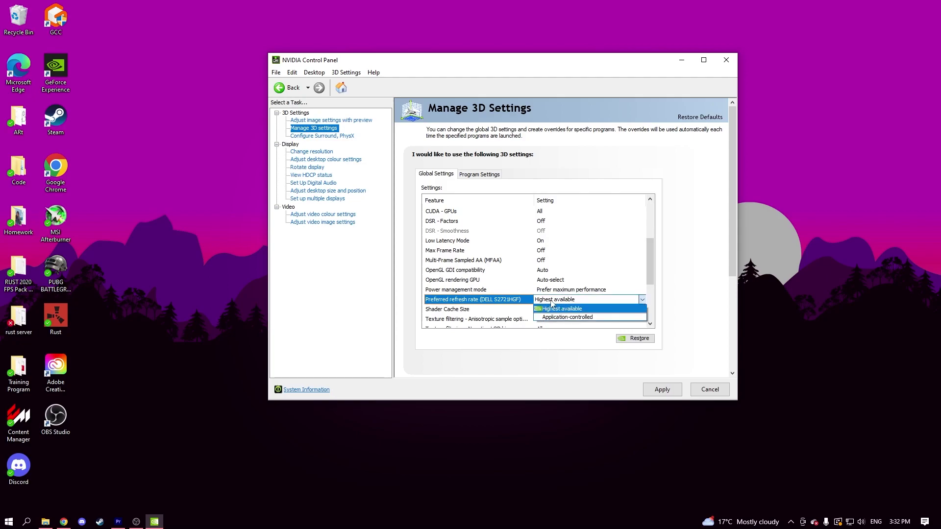
click(553, 302)
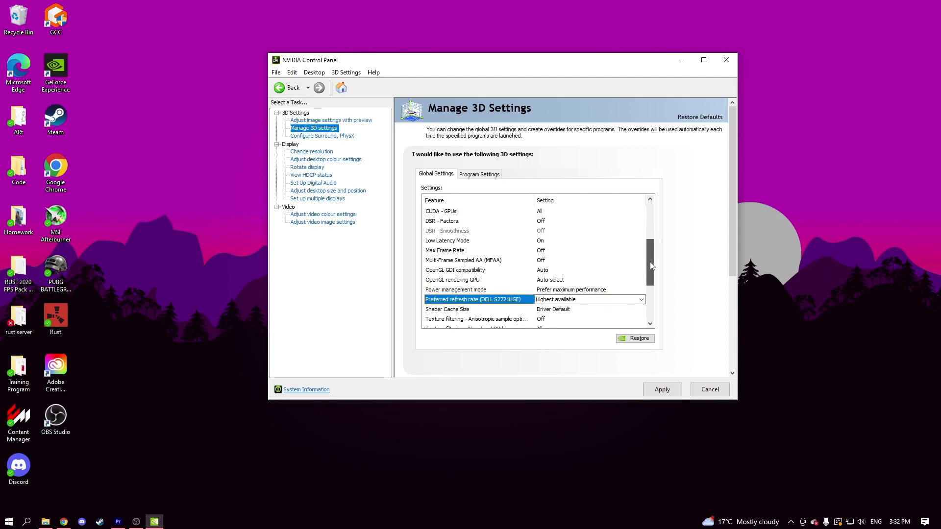
Step: Keep Vertical sync at Fast, apply the global 3D settings and close NVIDIA Control Panel
drag(650, 262, 648, 289)
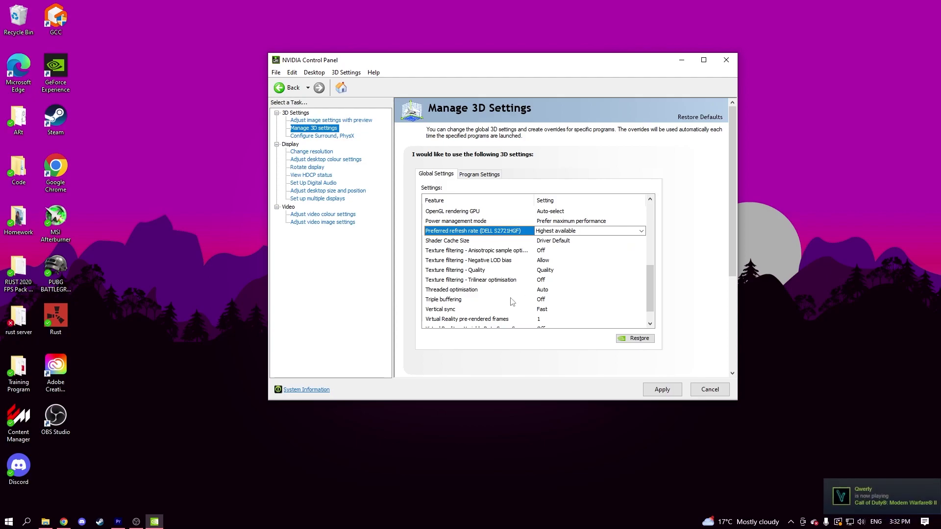
scroll(511, 300, down, 1)
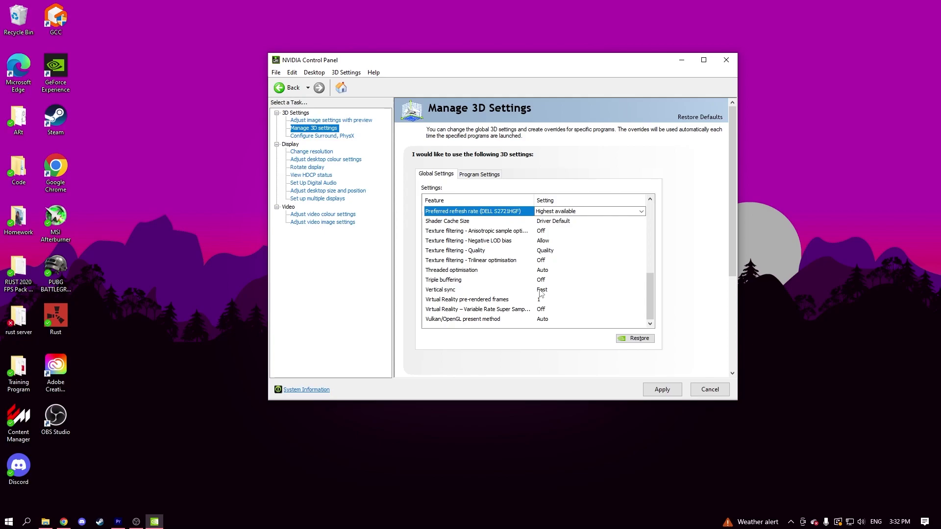
click(541, 290)
click(544, 290)
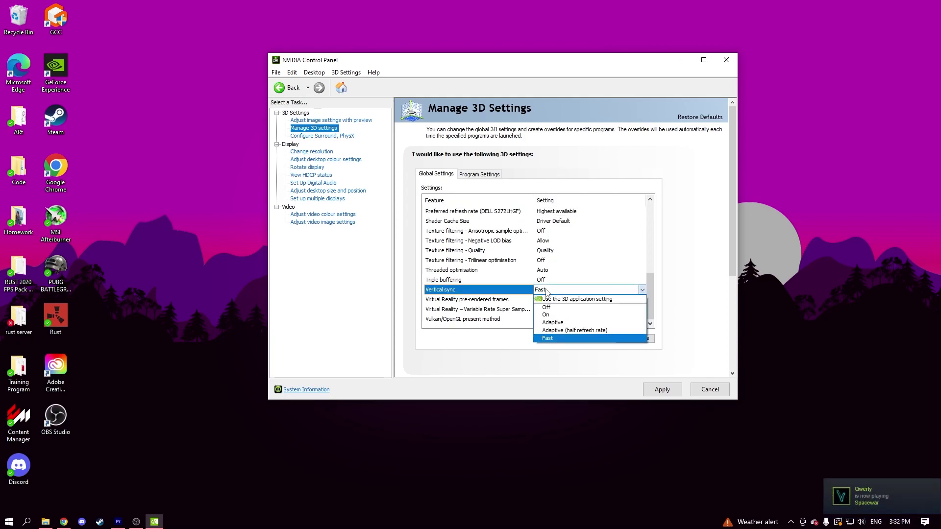
click(540, 291)
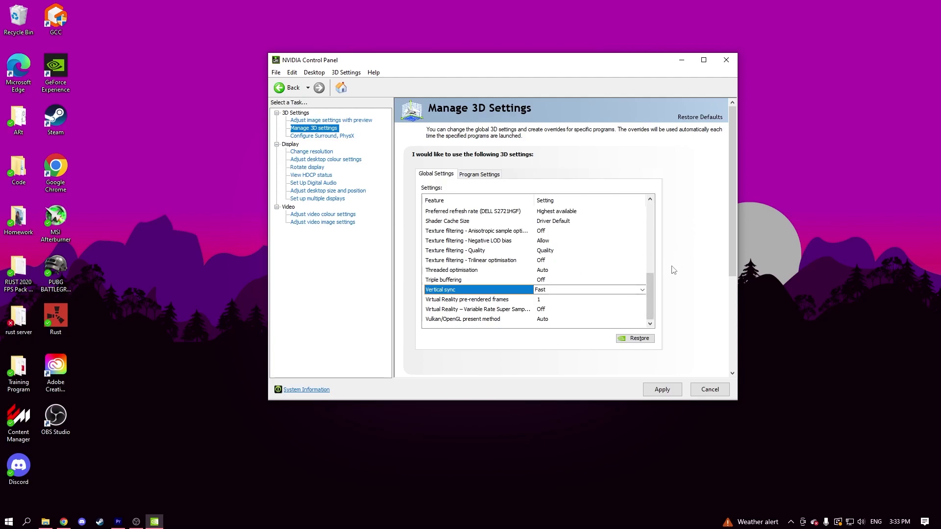
click(662, 389)
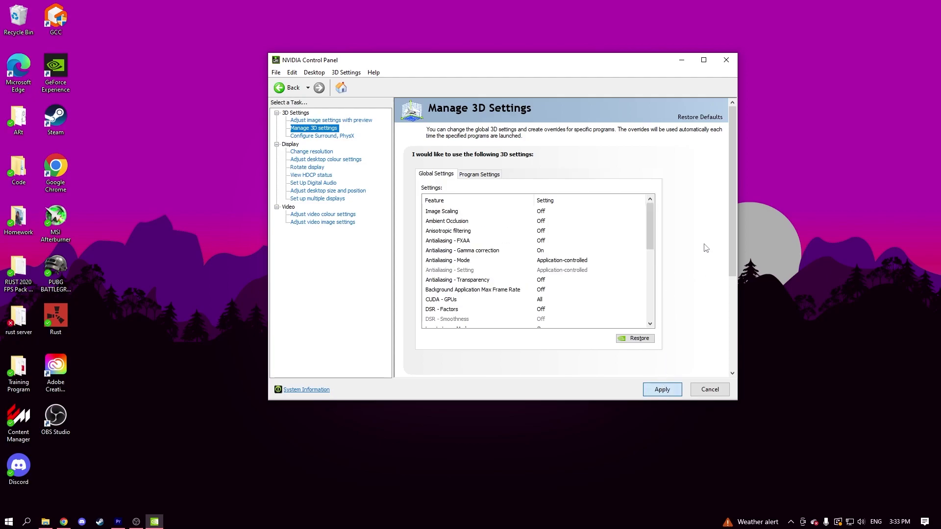
click(727, 60)
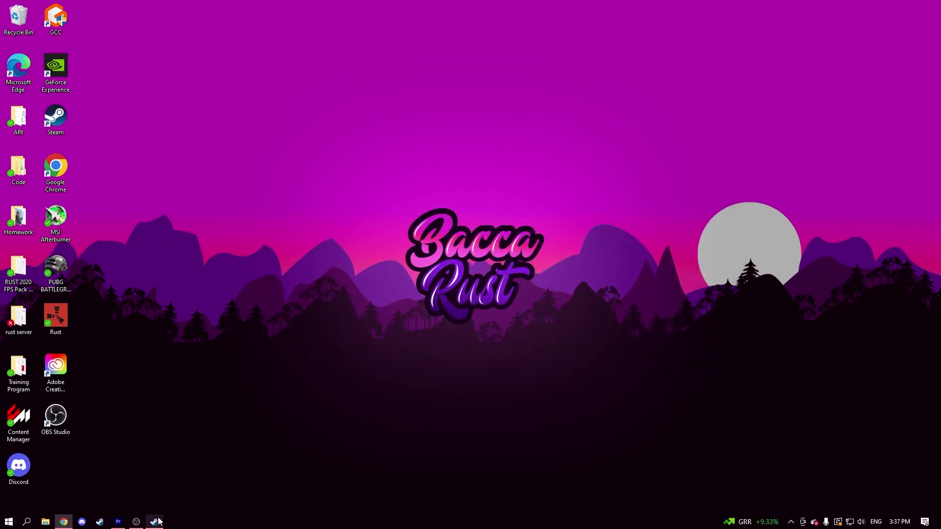
Step: In Steam, replace Rust's launch options with "-high -gc.buffer 2048 -maxMem=14000 -malloc=system -force-feature-level-11-0 -cpuCount=14 -exThreads=20 -force-d3d11-no-singlethreaded"
mouse_move(155, 522)
click(159, 497)
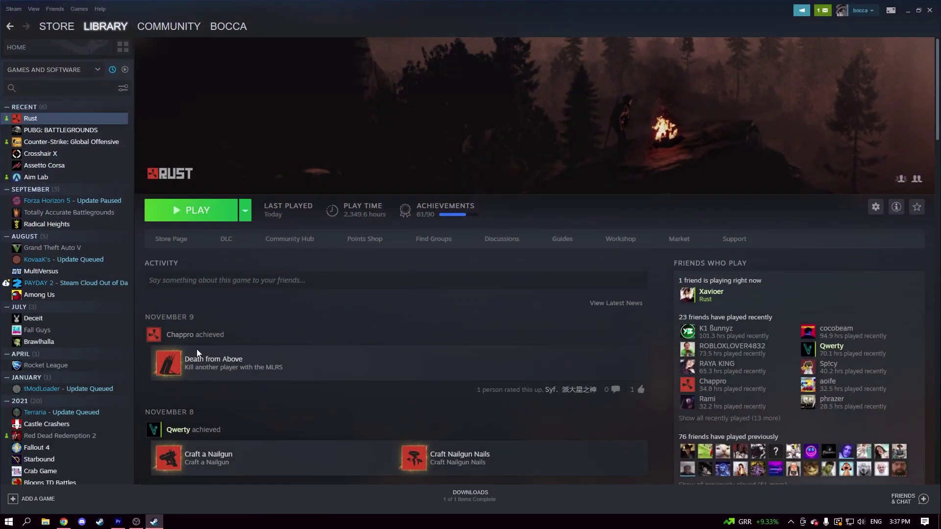
right_click(73, 119)
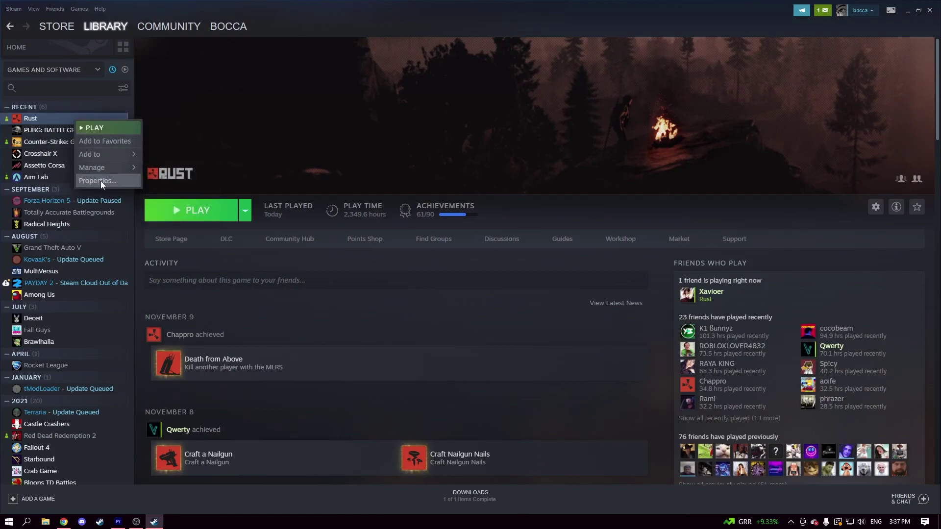
click(101, 181)
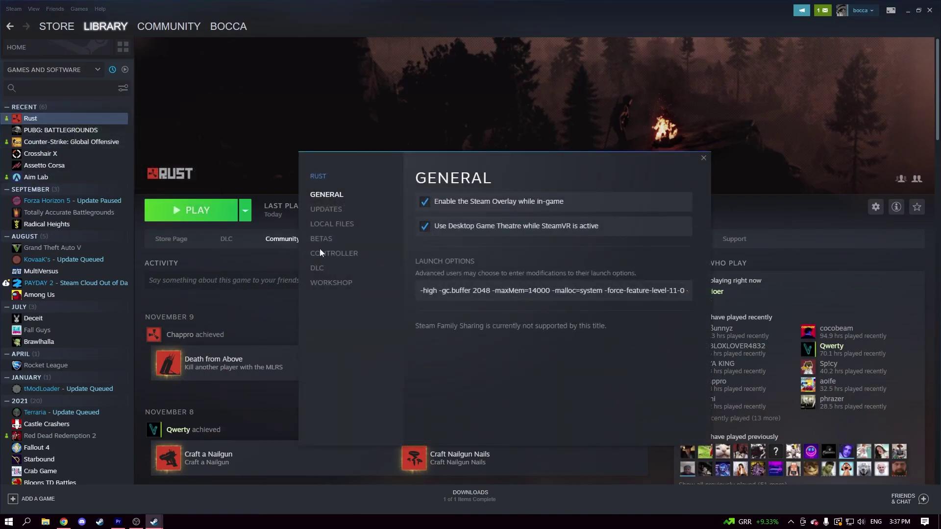
click(453, 290)
key(ctrl+a)
key(BackSpace)
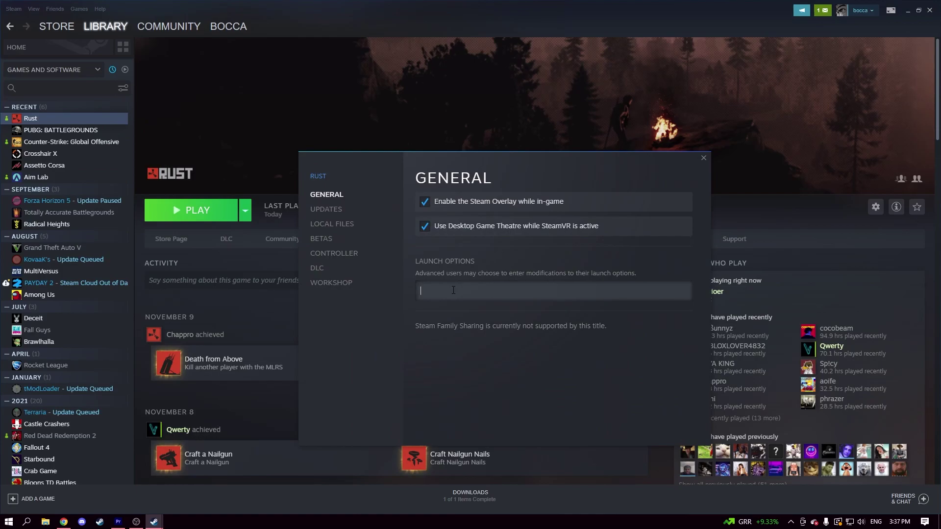
key(ctrl+v)
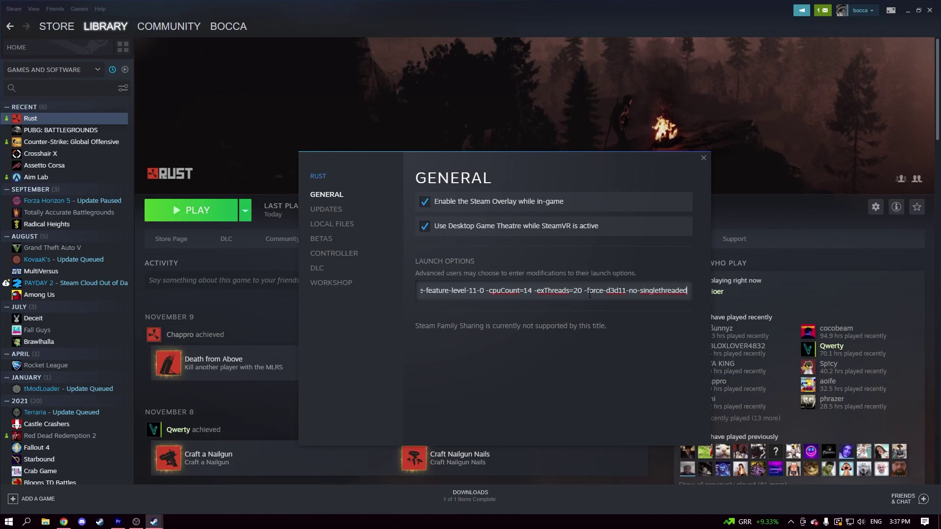
Step: Open Task Manager and check the CPU's number of cores and logical processors in its performance details
right_click(328, 522)
click(365, 468)
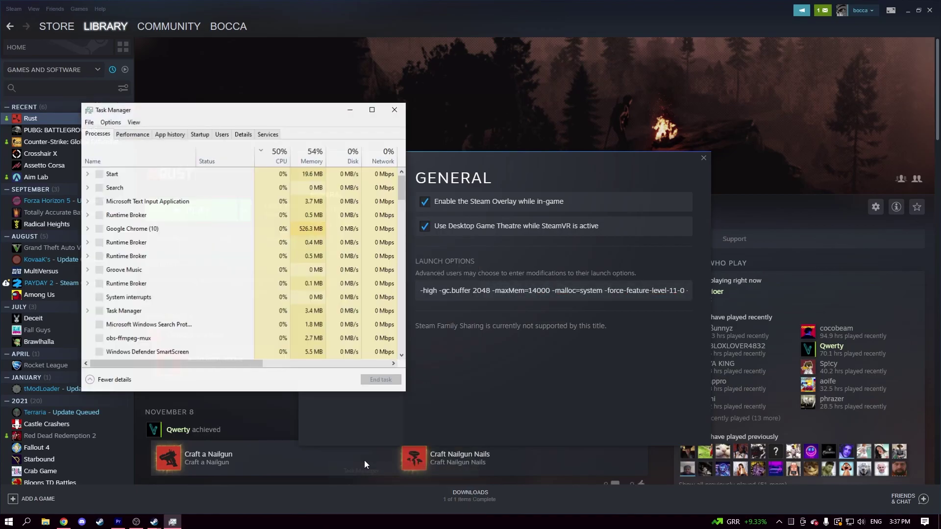
click(132, 134)
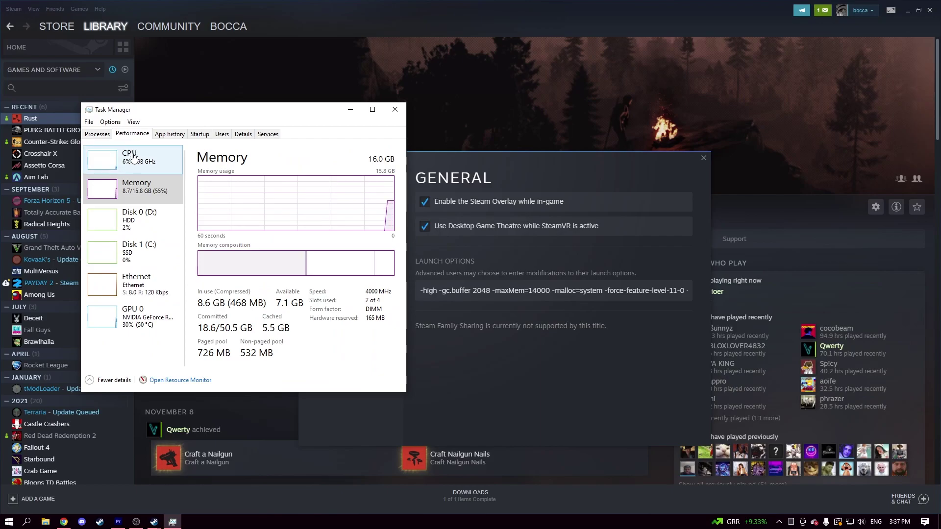
click(133, 157)
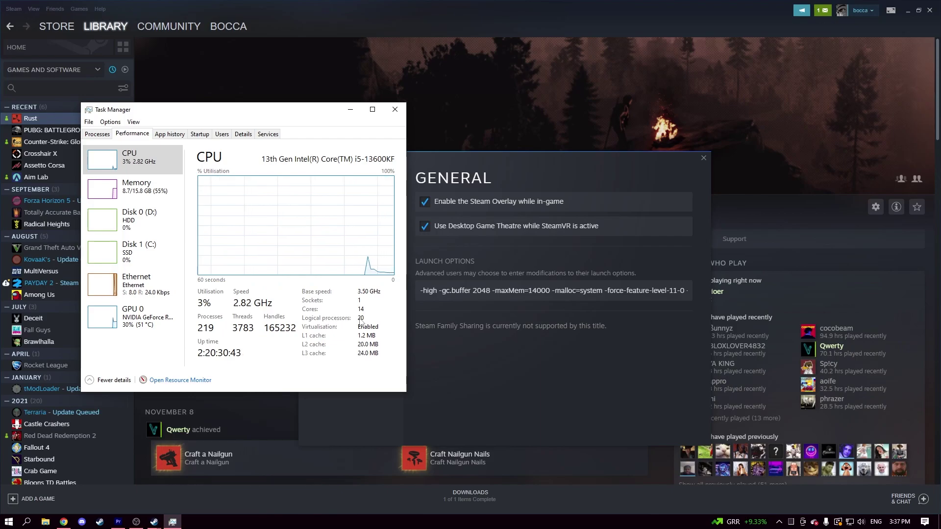
Step: Go through Rust's launch options in Steam to examine the -cpuCount and -exThreads values
click(616, 294)
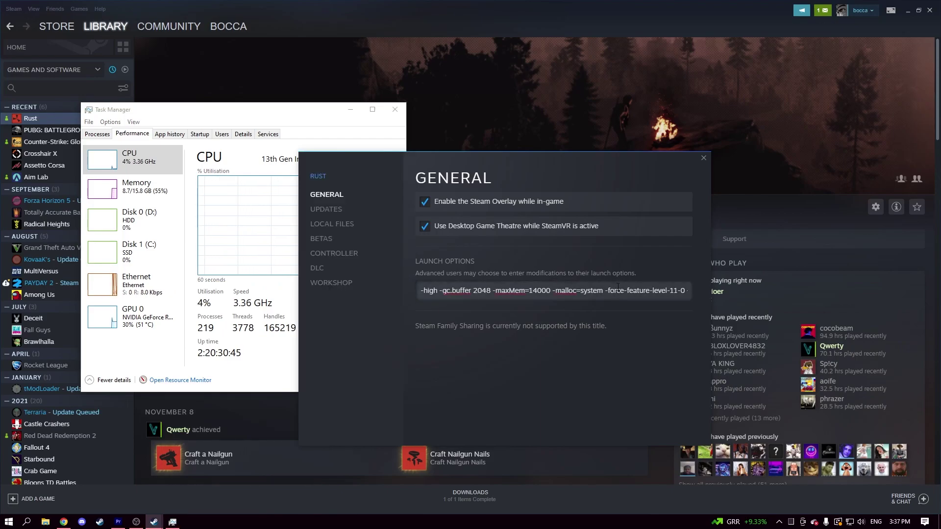
key(Right)
key(Right)
key(Right)
key(Right)
key(Right)
key(Right)
key(Right)
key(Right)
key(Right)
key(Right)
key(Right)
key(Right)
key(Right)
key(Right)
key(Right)
key(Right)
key(Right)
key(Right)
key(Right)
key(Right)
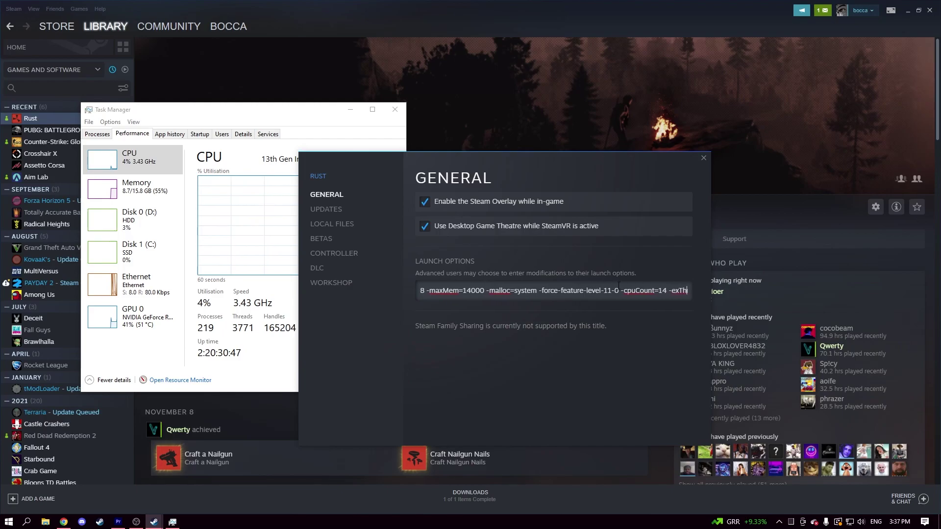
key(Right)
key(Right)
key(Right)
key(Right)
key(Right)
key(Right)
key(Right)
key(Right)
key(Right)
key(Right)
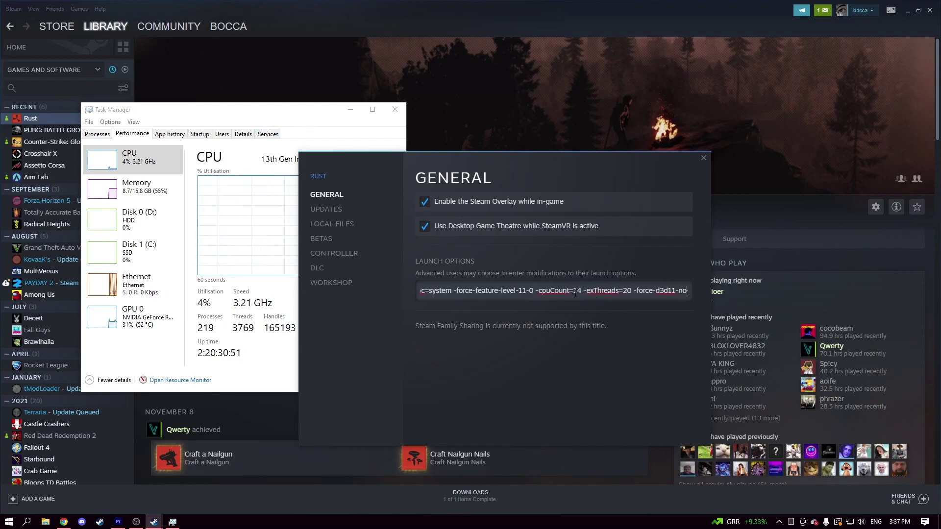
drag(577, 293, 574, 293)
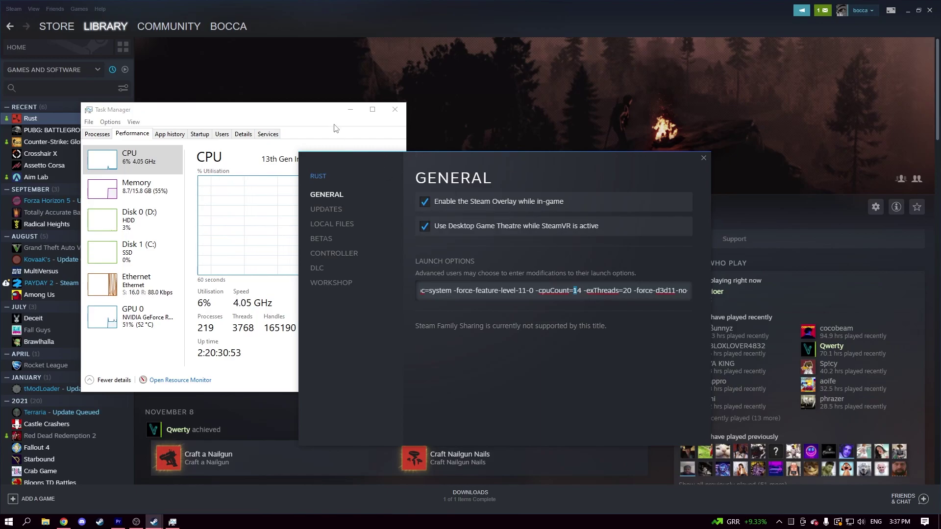
Step: Return to Task Manager and check the memory performance details for the installed RAM
click(313, 120)
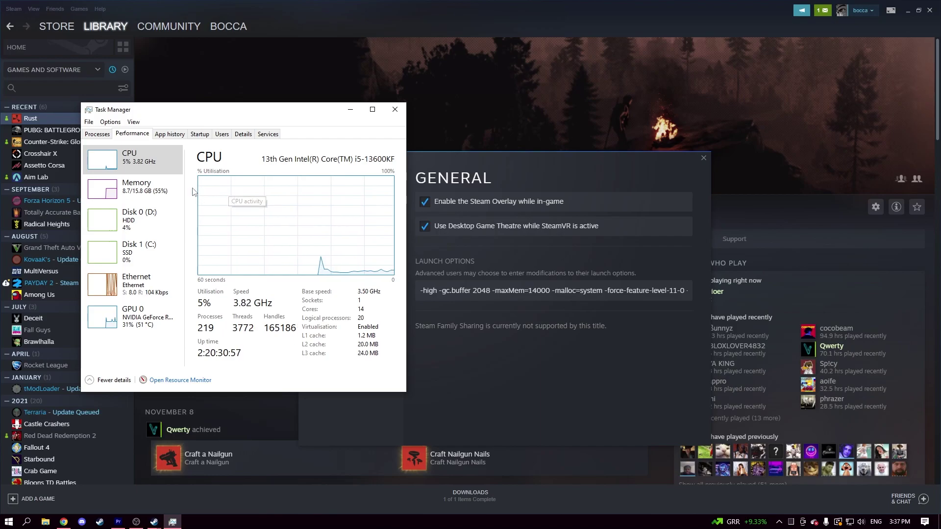
click(158, 193)
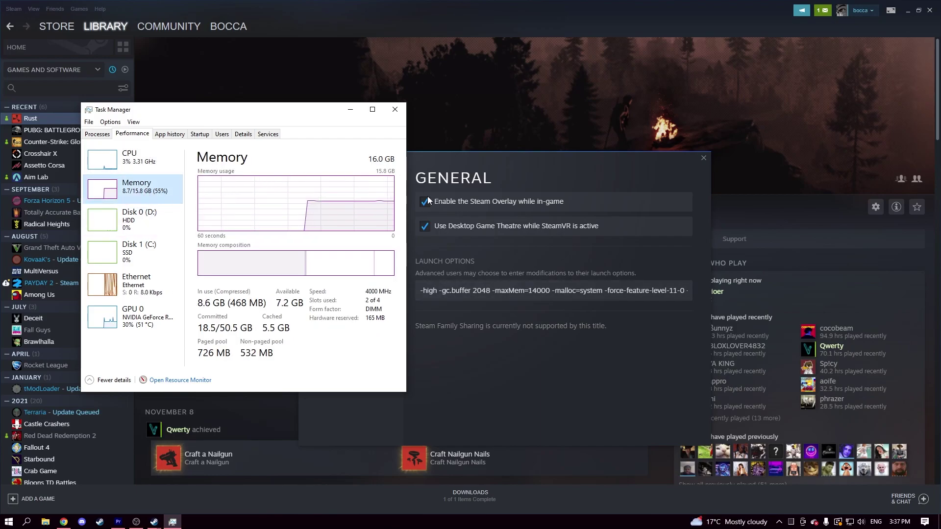
Step: In Steam, examine the -maxMem value within Rust's launch options
click(473, 287)
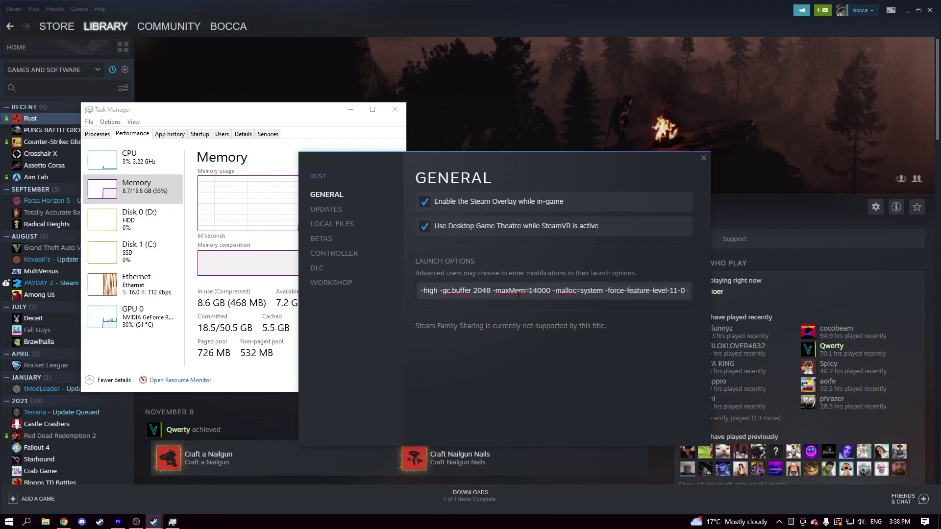
drag(529, 291, 549, 291)
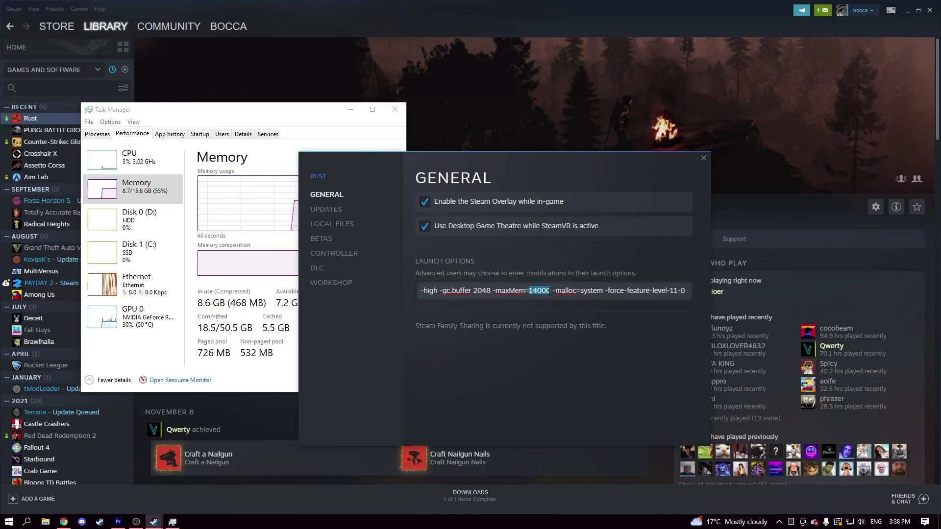
click(537, 252)
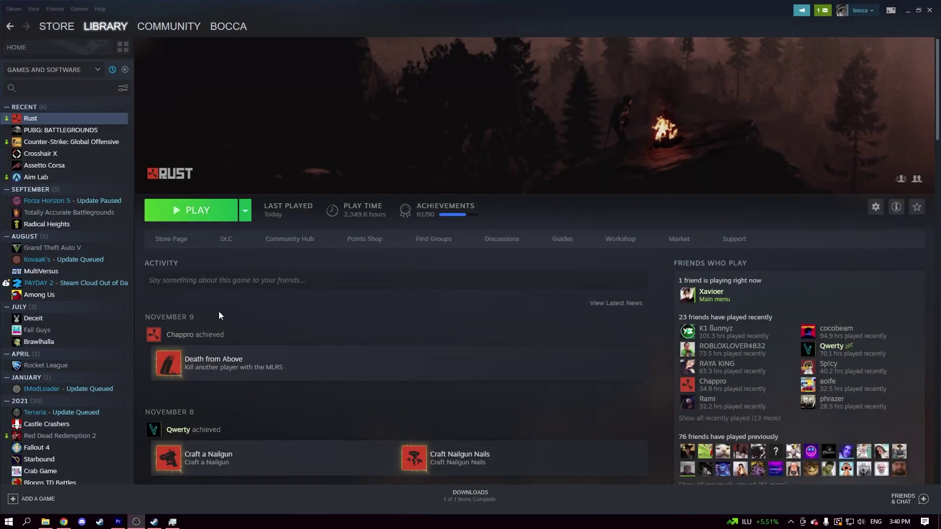
Step: Launch Rust from the Steam library and open its general gameplay options
click(189, 214)
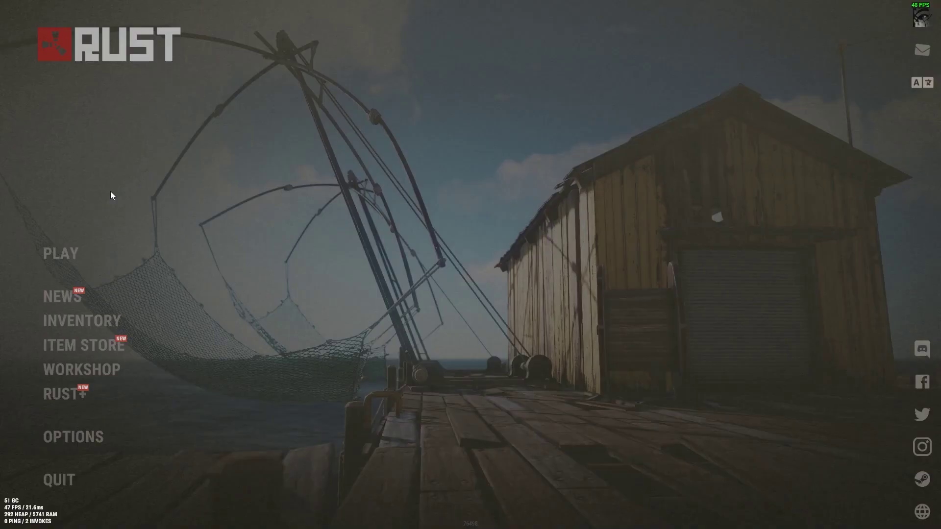
click(92, 437)
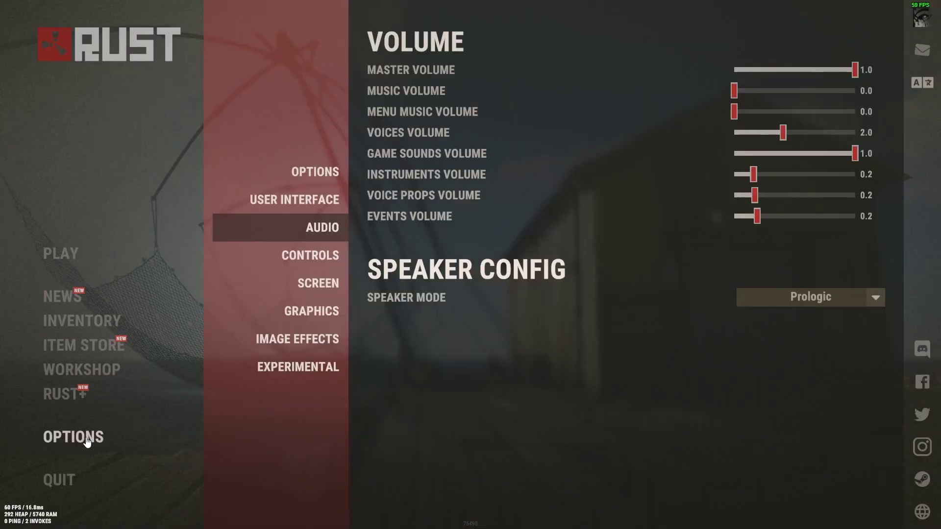
click(312, 185)
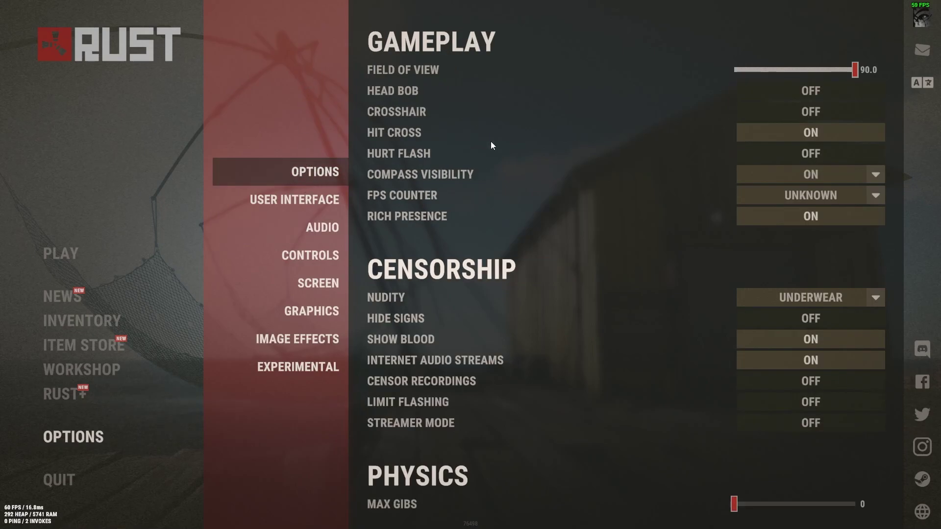
Step: Try the Uncensored and Pixelated choices for the nudity censorship setting, and return it to Underwear
scroll(535, 291, down, 1)
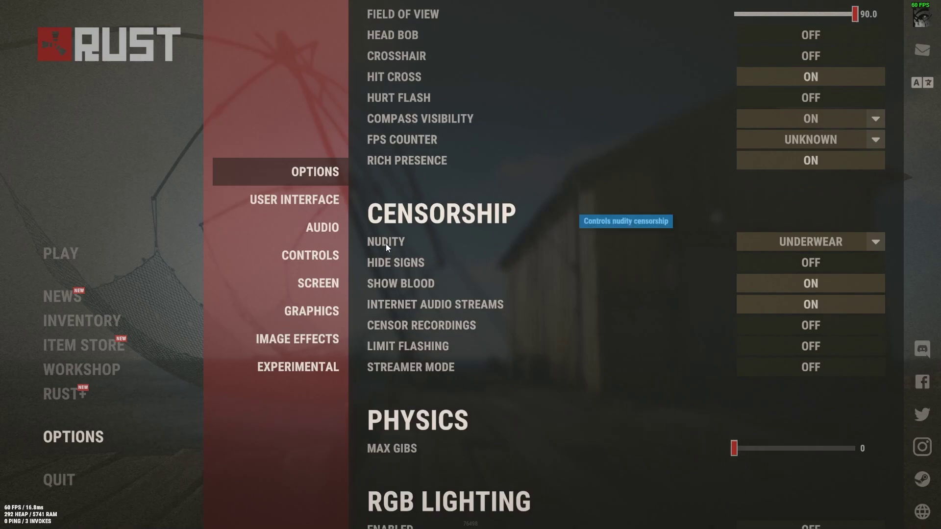
click(756, 242)
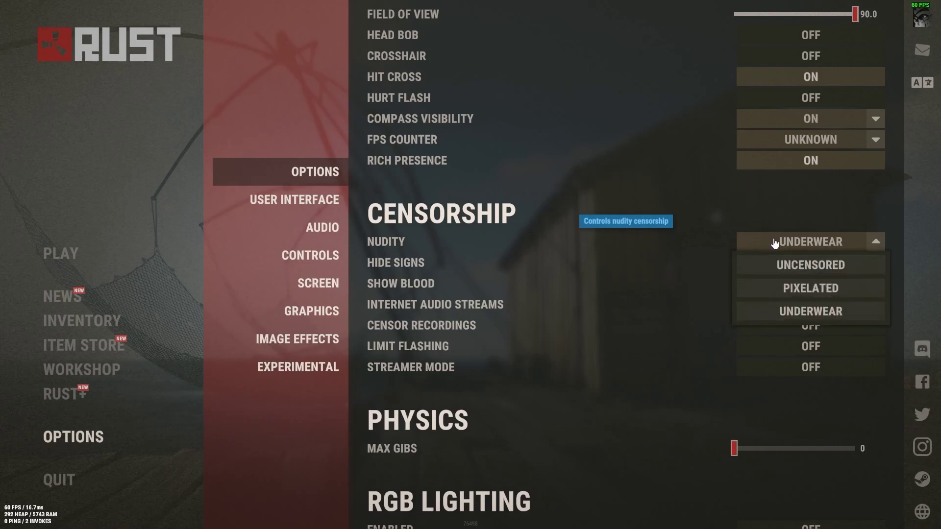
click(792, 249)
click(792, 248)
click(803, 265)
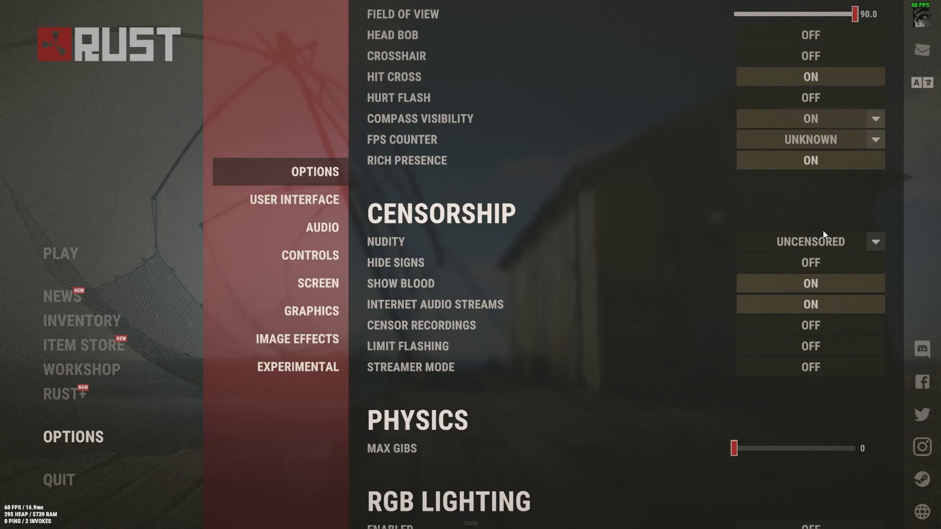
click(781, 245)
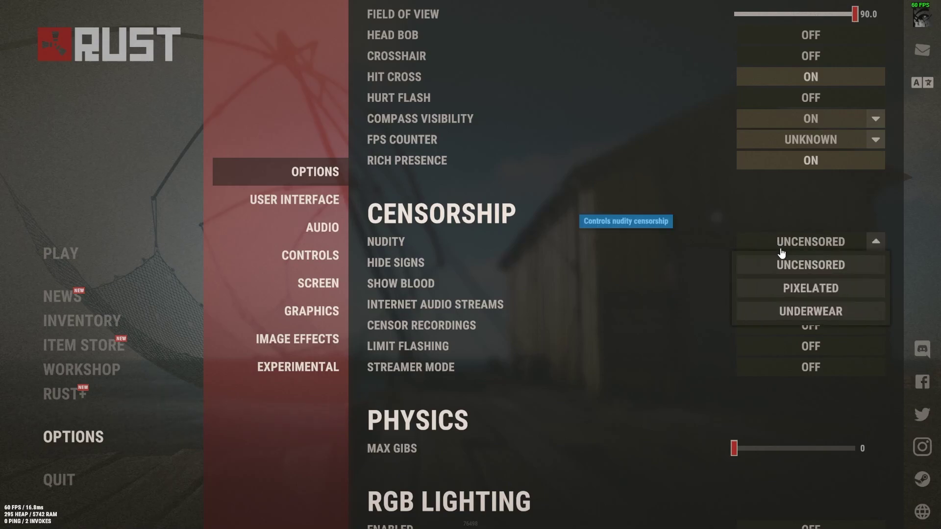
click(795, 286)
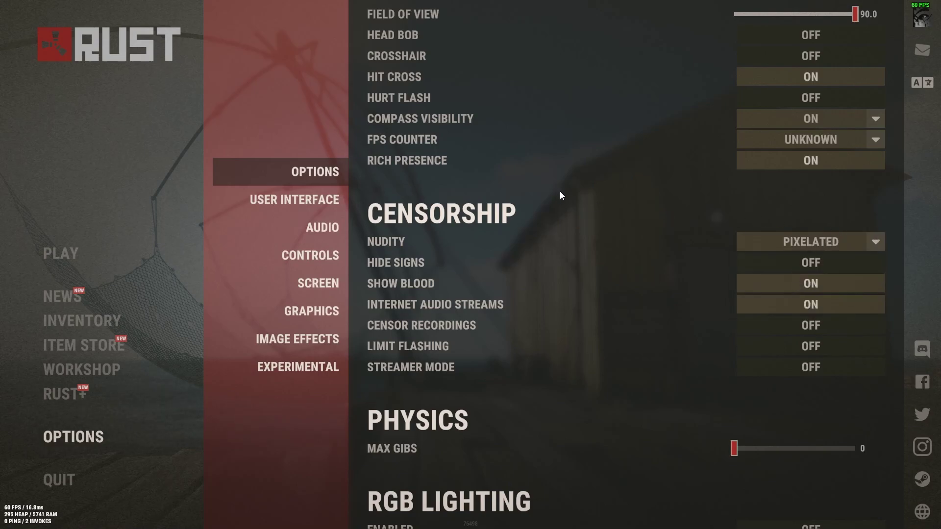
click(768, 245)
click(790, 307)
Step: Go through the user interface, audio, controls and screen settings, and check the available monitor resolutions
click(329, 205)
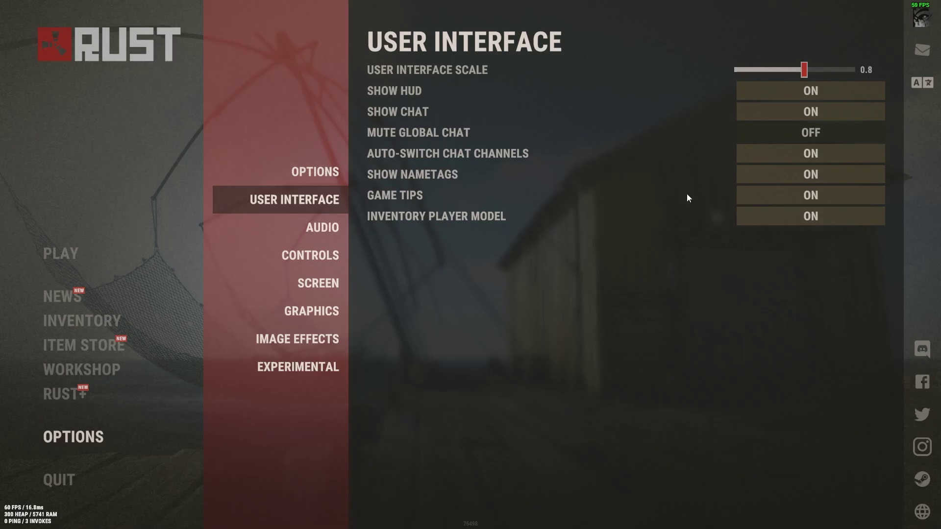
click(312, 226)
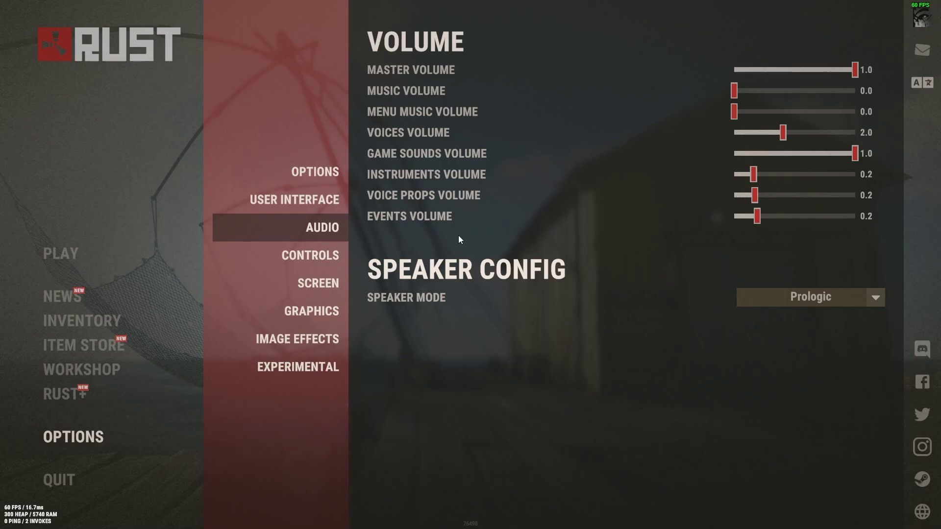
click(327, 255)
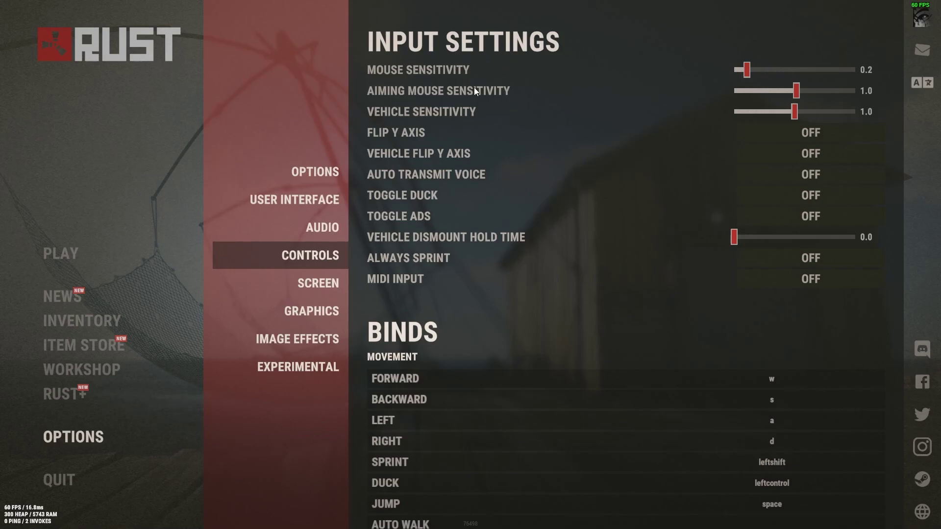
click(325, 285)
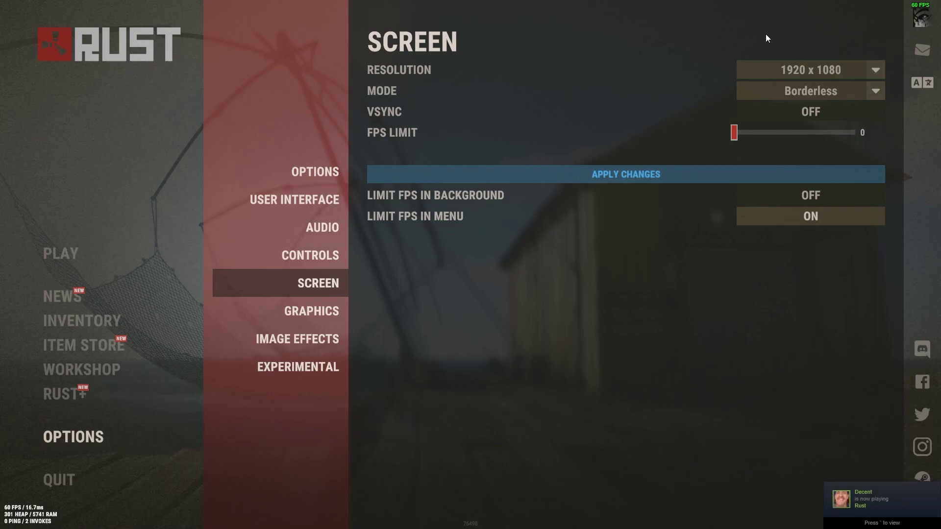
click(786, 65)
click(785, 66)
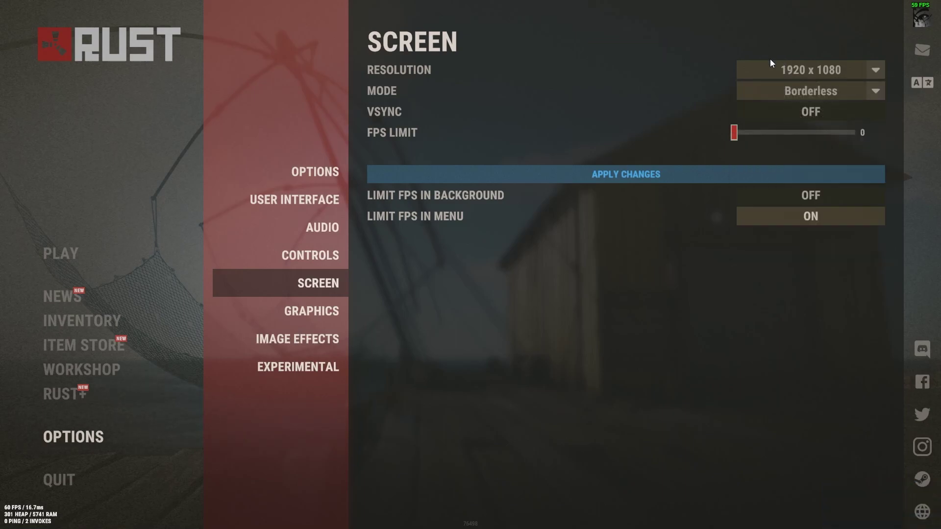
click(771, 65)
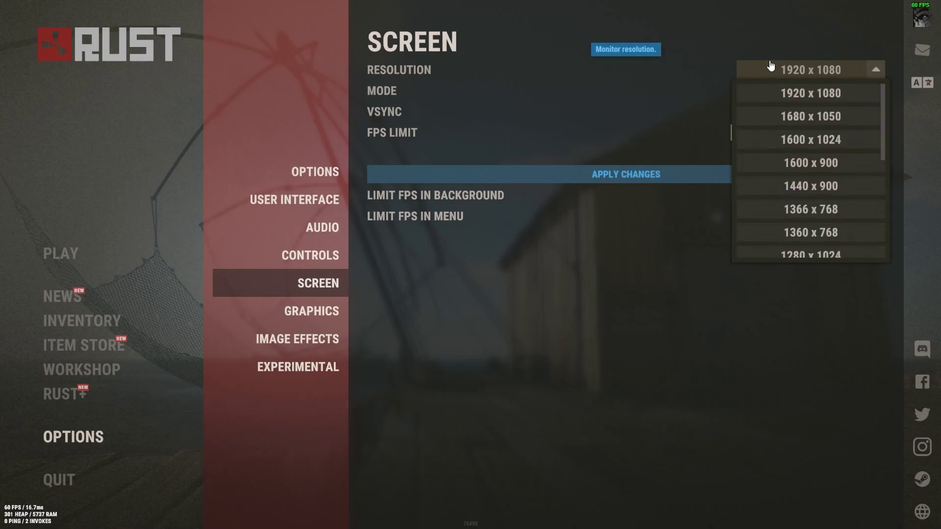
click(729, 22)
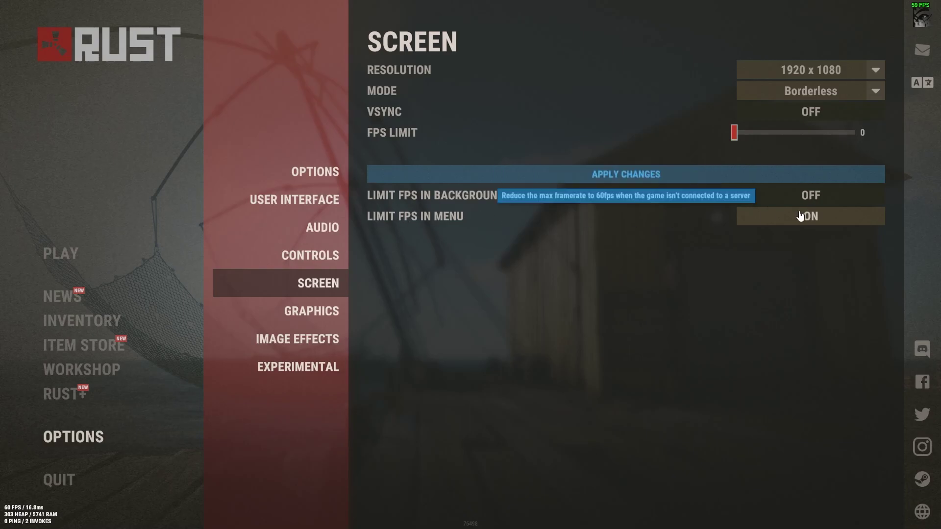
Step: Check the NVIDIA DLSS choices in the graphics settings, try the lowest shadow quality and return it to 1
click(315, 318)
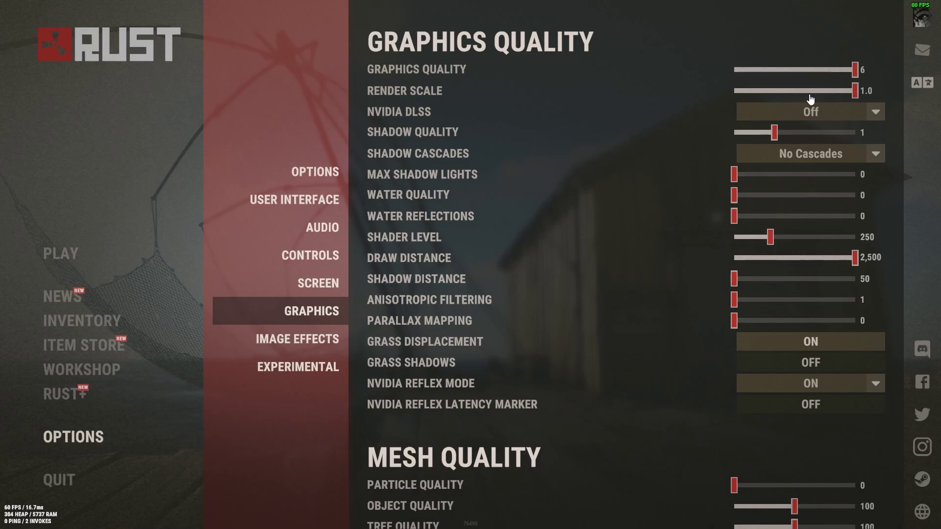
click(762, 114)
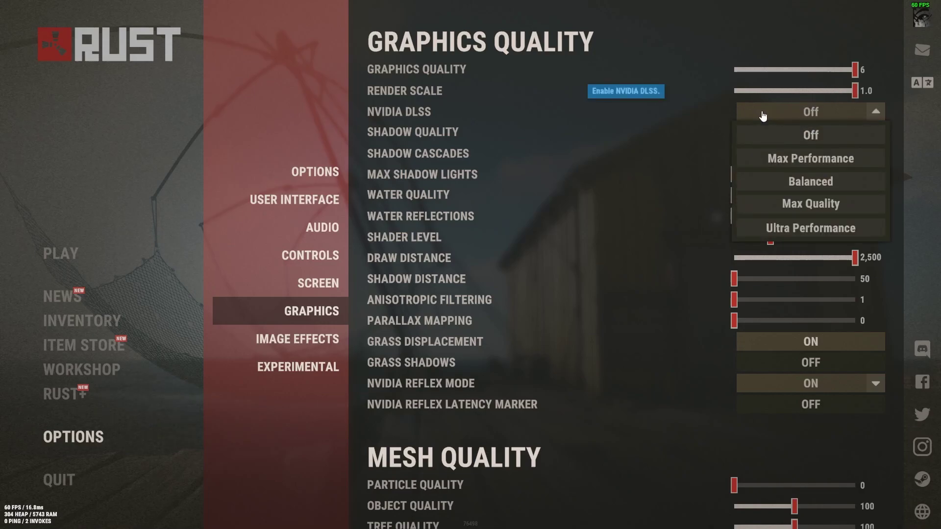
click(762, 114)
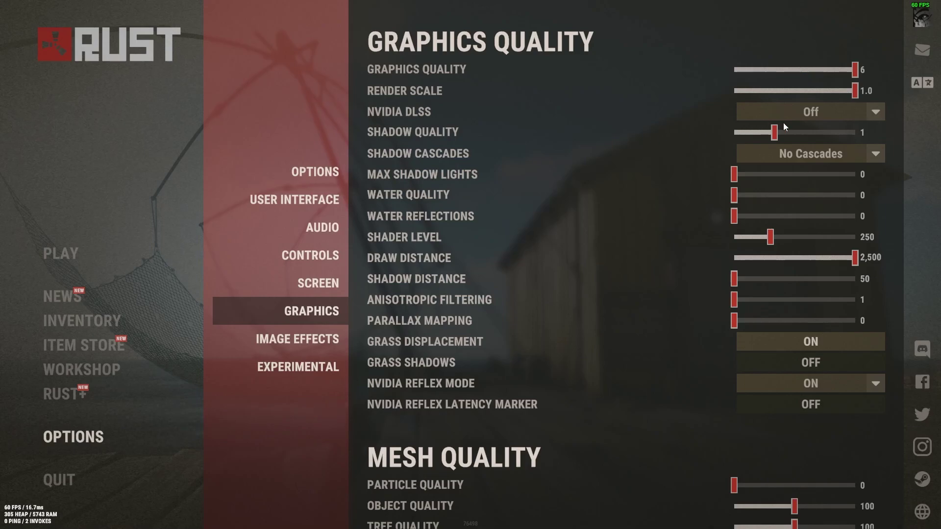
drag(774, 134, 731, 134)
click(757, 132)
Step: Review the remaining graphics quality settings, including grass displacement and NVIDIA Reflex mode, and the mesh quality settings
mouse_move(441, 305)
mouse_move(715, 330)
mouse_move(770, 342)
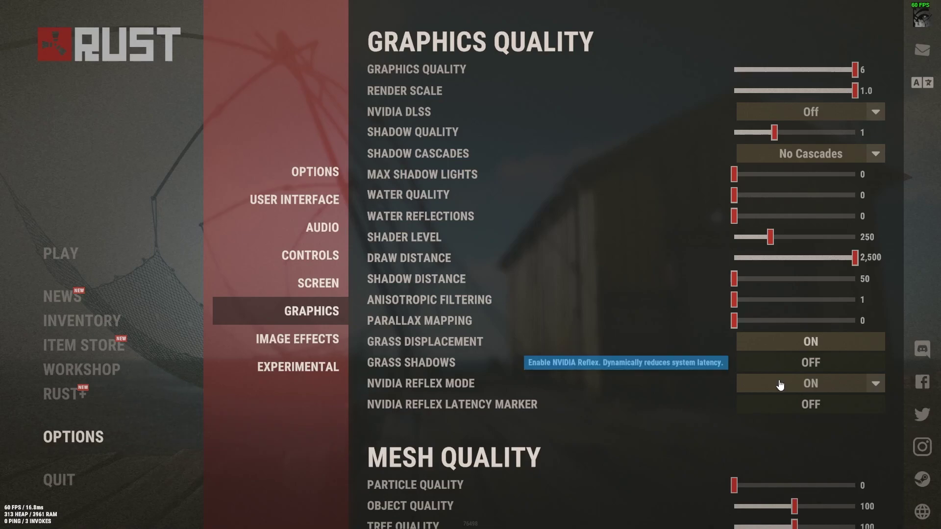
scroll(610, 404, down, 2)
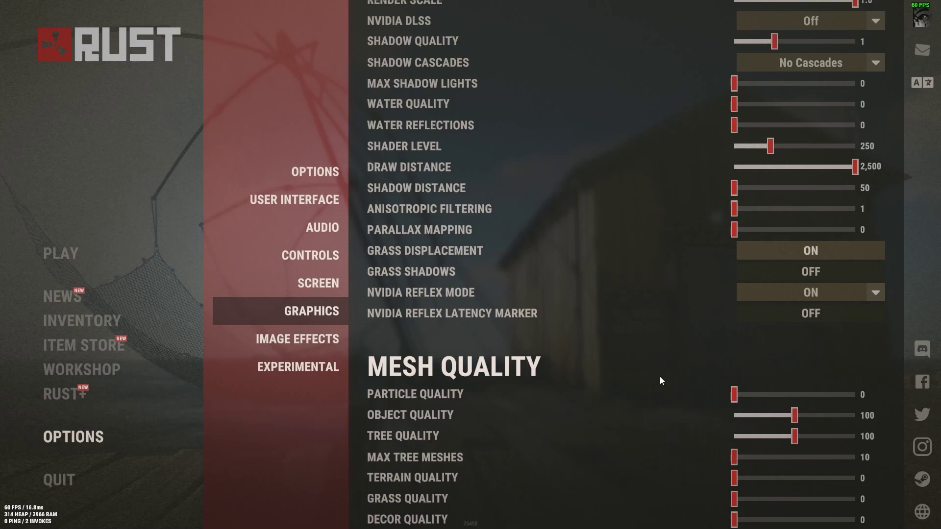
scroll(660, 378, up, 3)
Step: Turn anti-aliasing off in the image effects settings while keeping Sharpen on
click(342, 345)
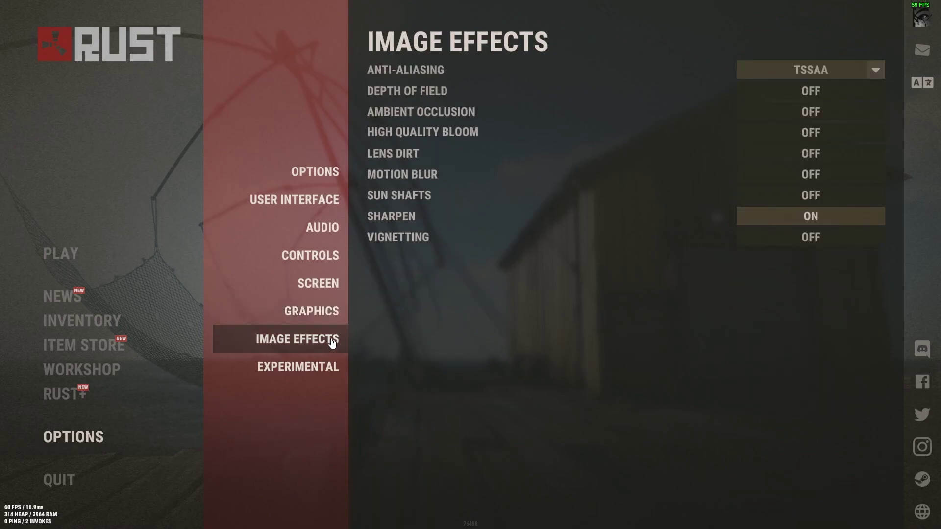
click(796, 68)
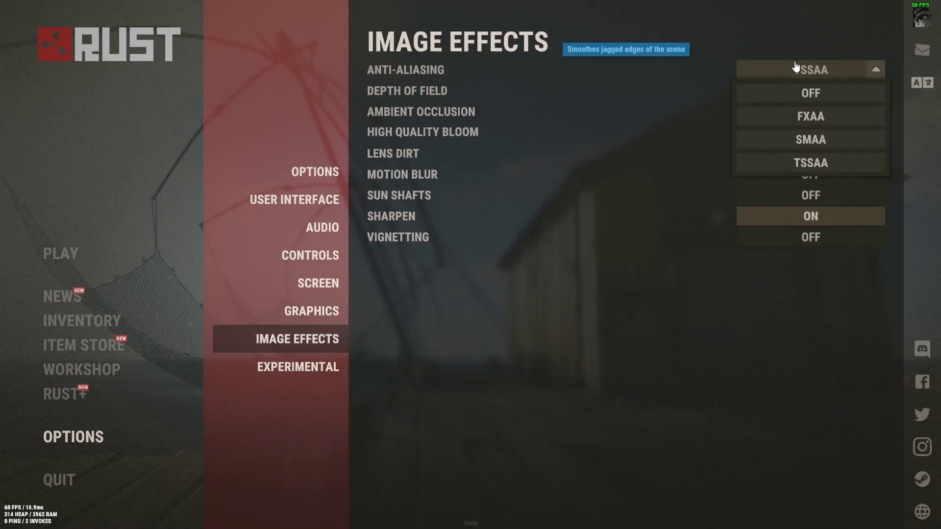
click(763, 219)
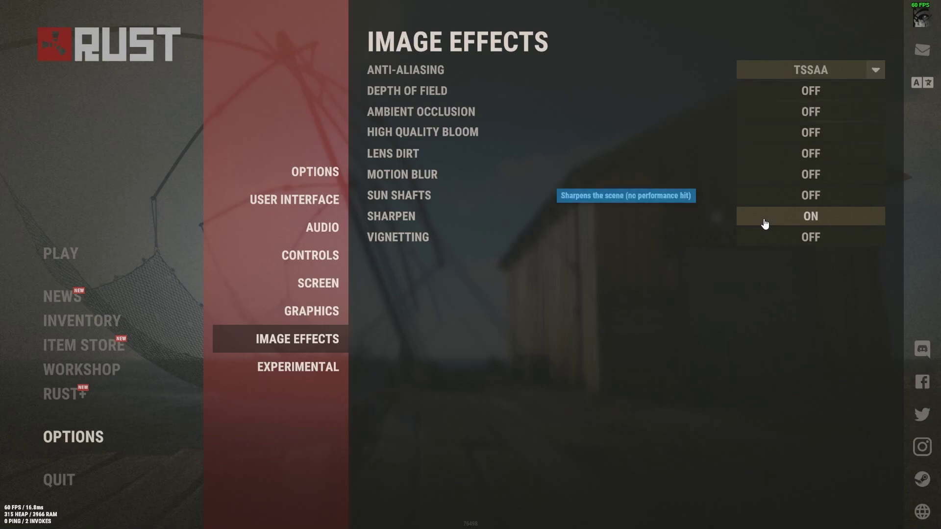
click(764, 219)
click(776, 221)
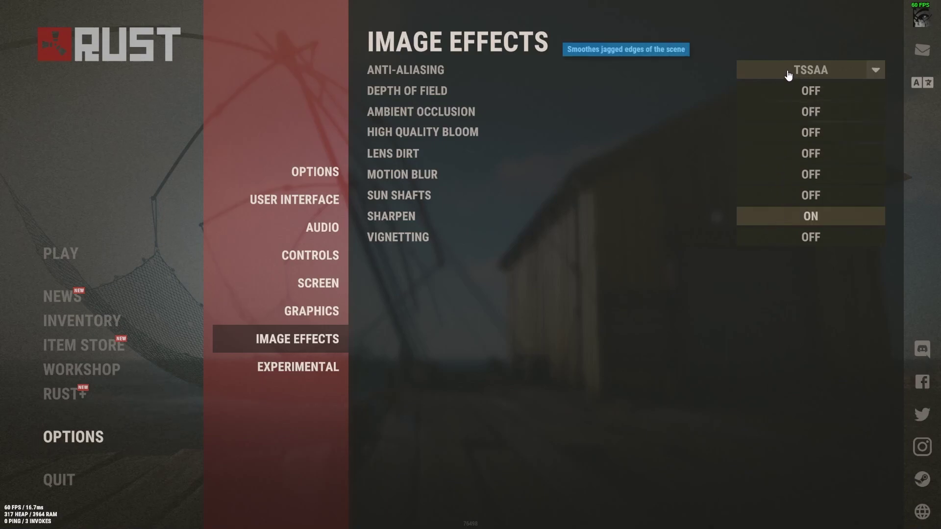
click(788, 74)
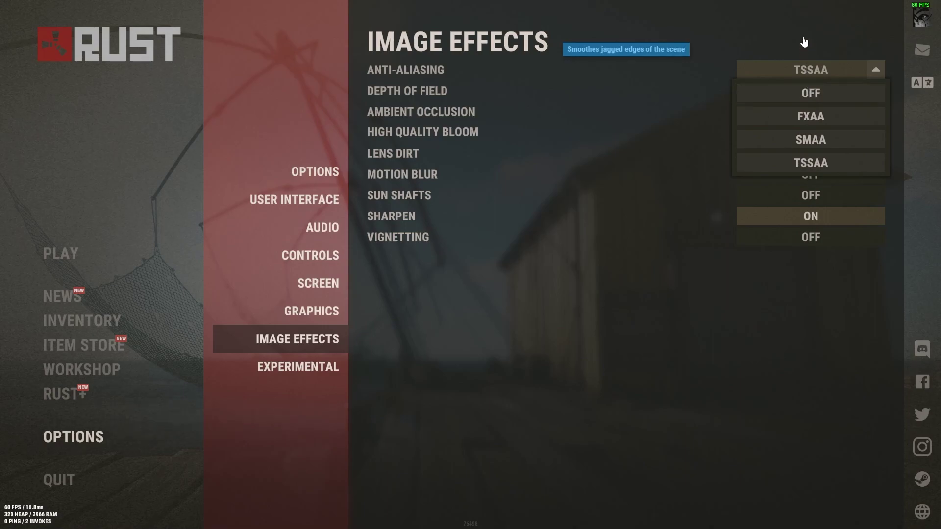
click(802, 92)
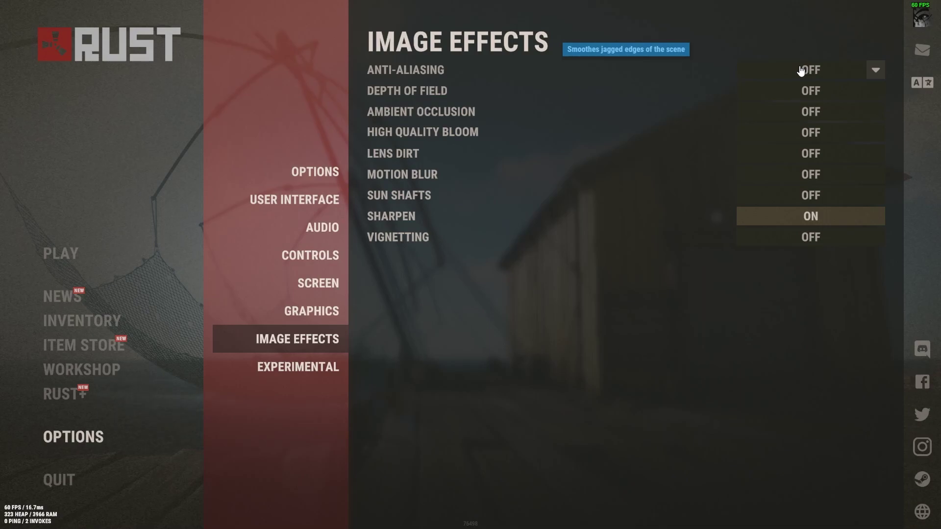
Step: Set optimized loading to Partial in the experimental settings and return to the main menu
click(330, 378)
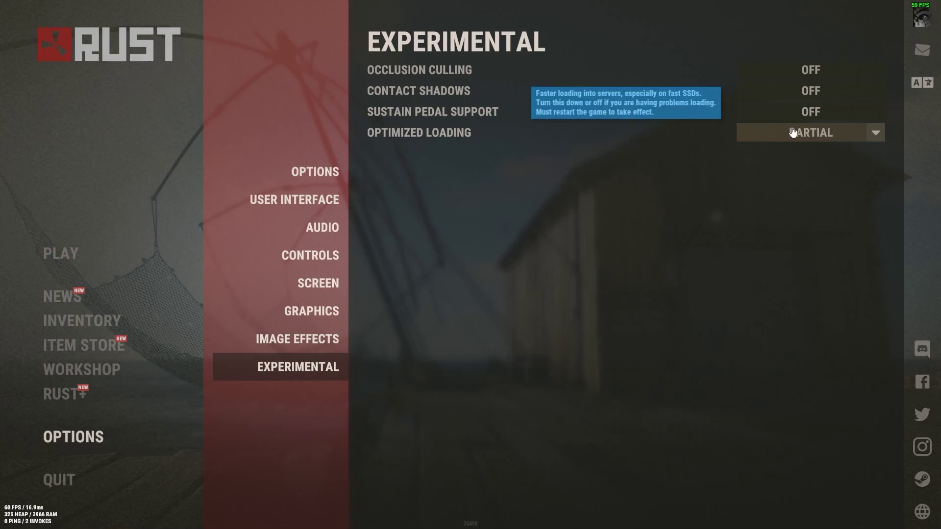
click(324, 319)
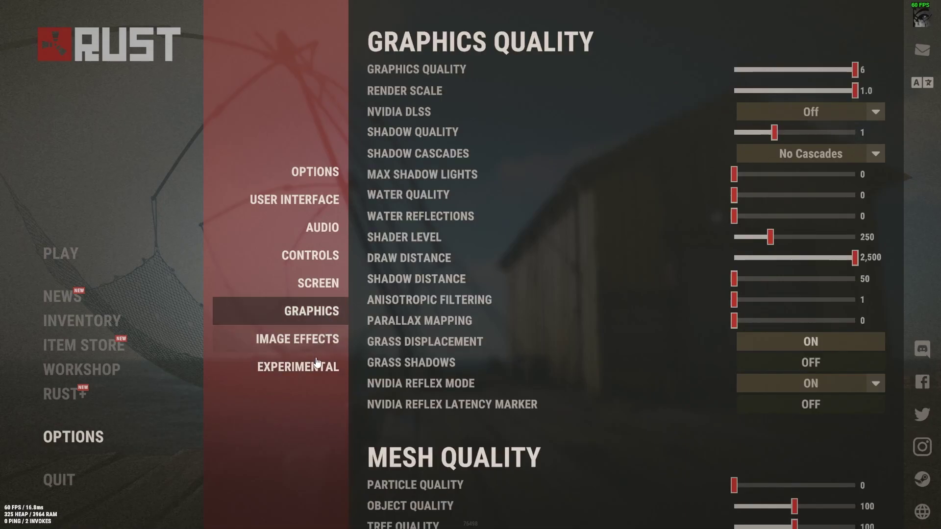
click(316, 365)
click(817, 133)
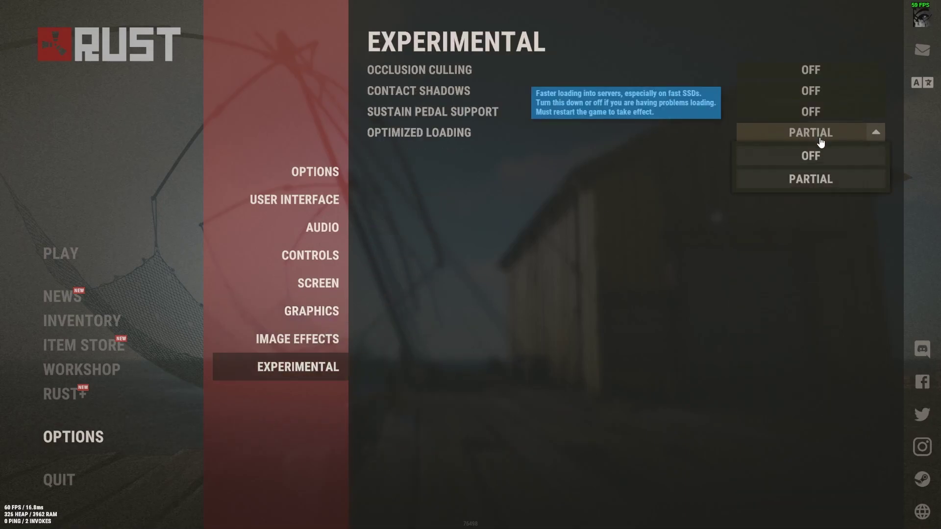
click(817, 182)
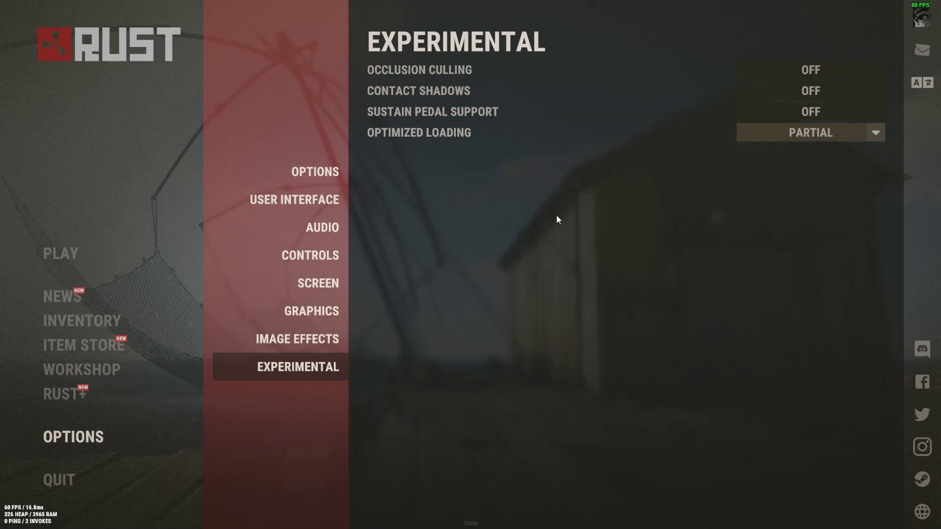
key(Escape)
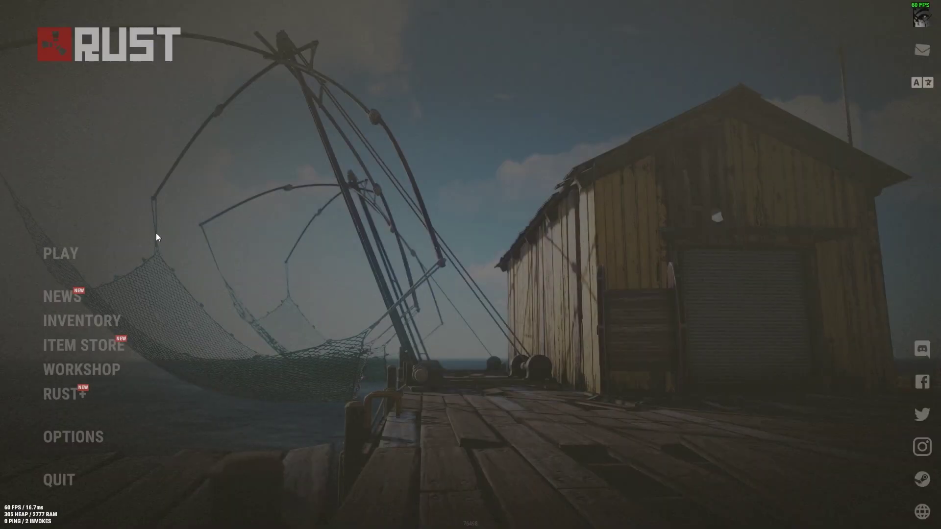
Step: Bind the O key to garbage collection in the game console with the command bind o "gc.collect"
key(F1)
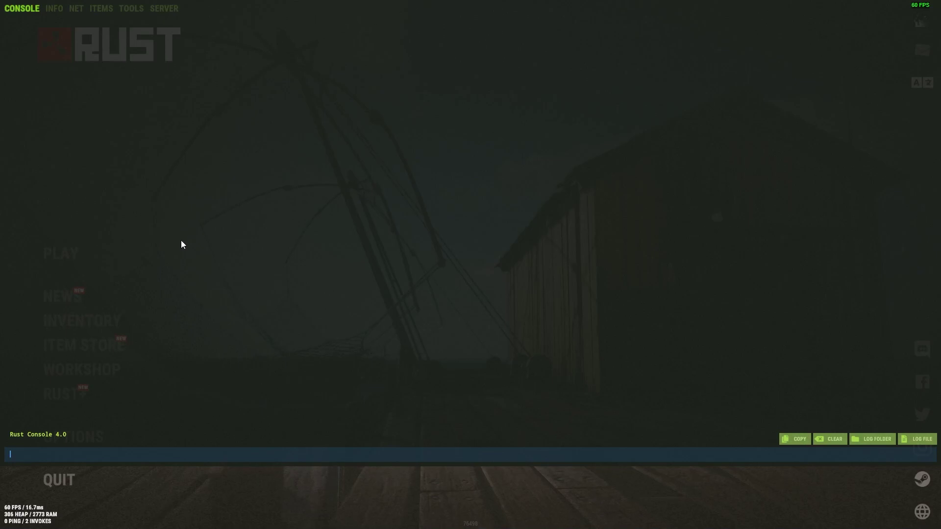
text(bind)
text(o "gc.collect")
key(F1)
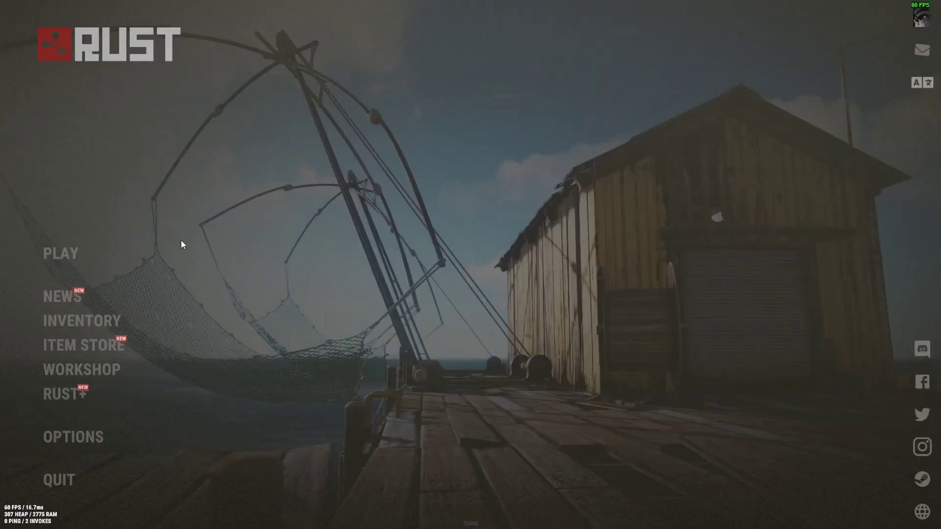